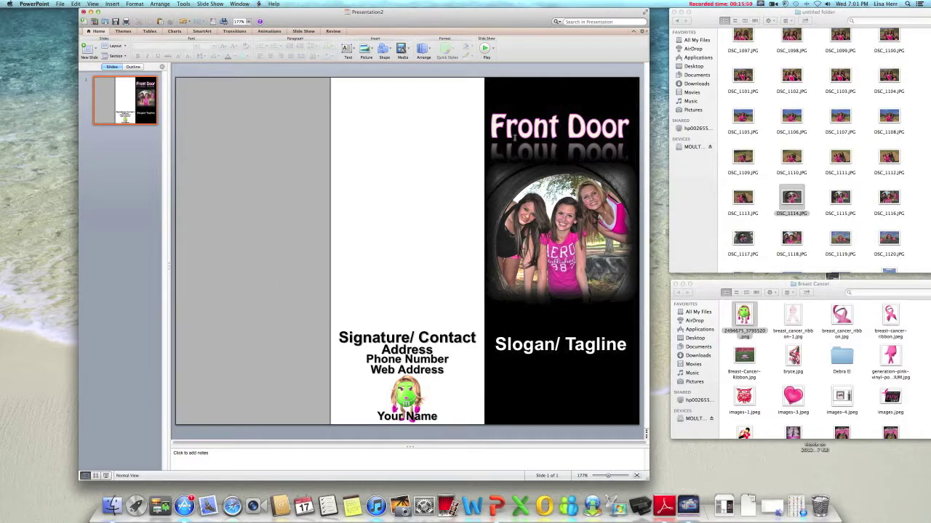
Duplicate the "Front Door" title and place the copy near the top of the gray panel, within its width
click(535, 130)
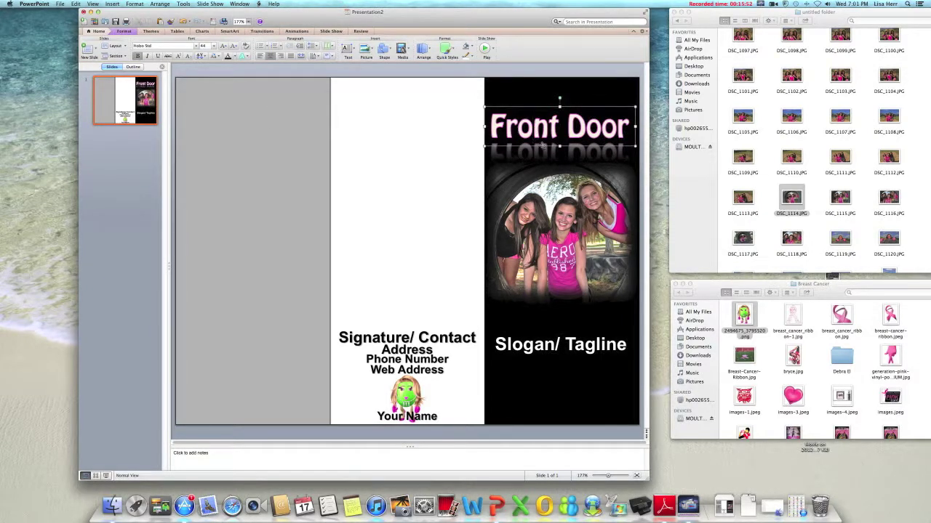
right_click(543, 145)
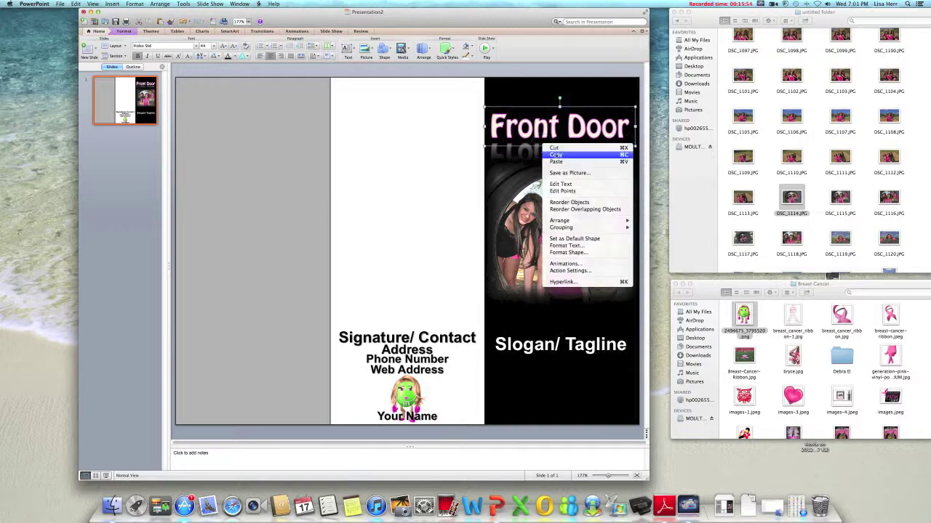
click(450, 70)
click(450, 71)
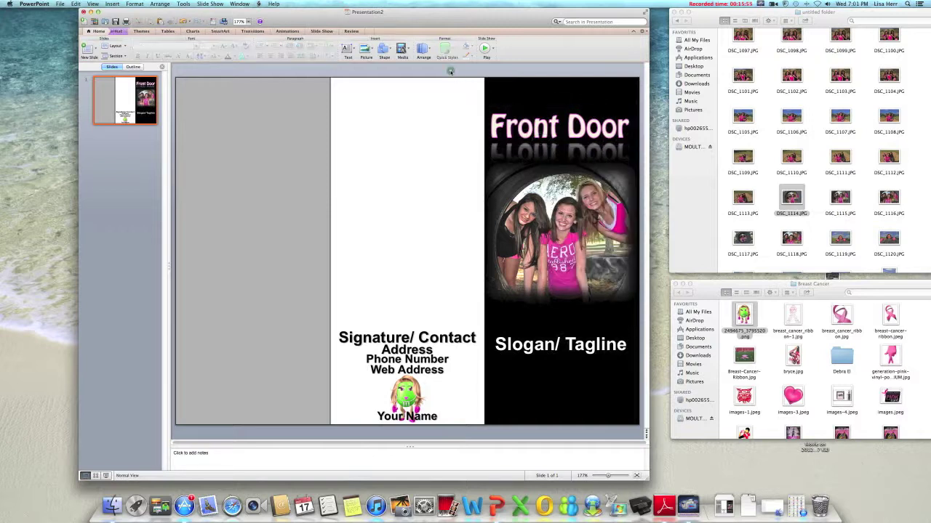
right_click(408, 73)
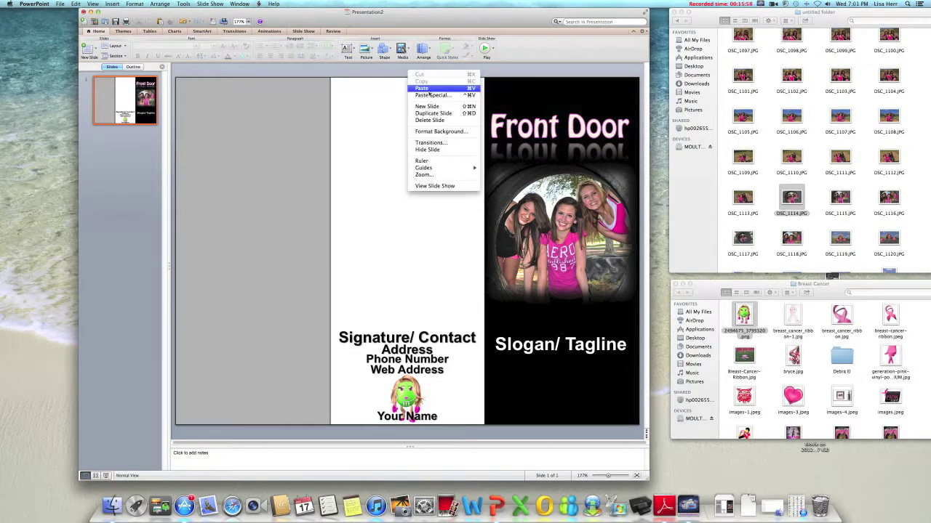
click(426, 89)
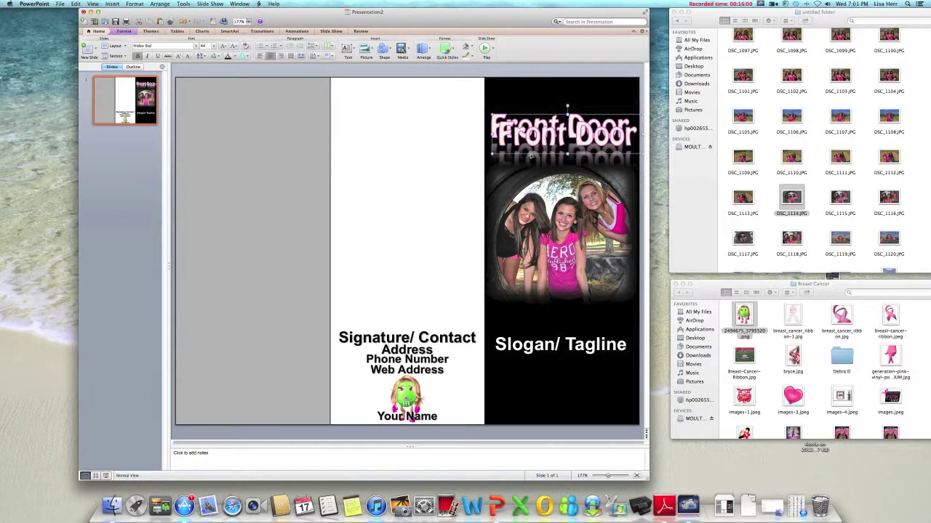
drag(528, 154, 215, 154)
key(Right)
key(Right)
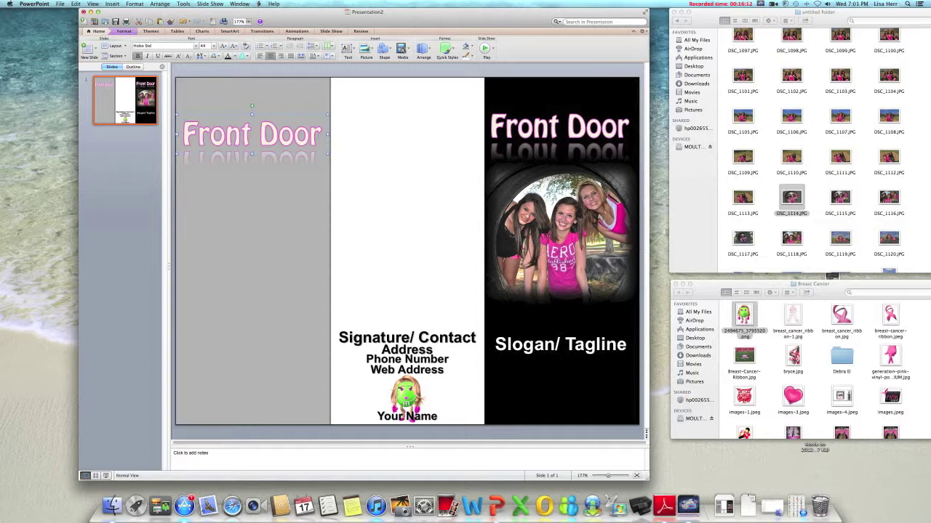
Replace the copied title's text with "Did You Know?" and reduce its font size to 32
drag(322, 136, 183, 136)
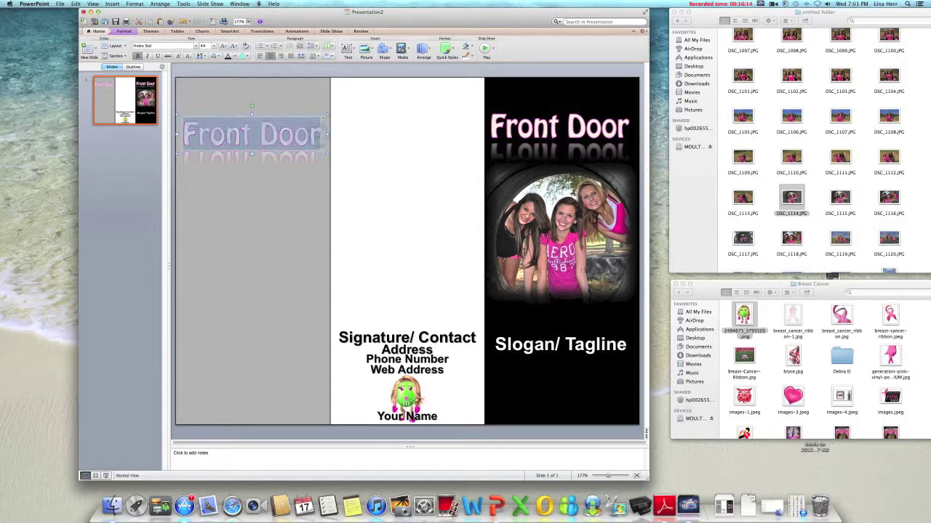
text(Did)
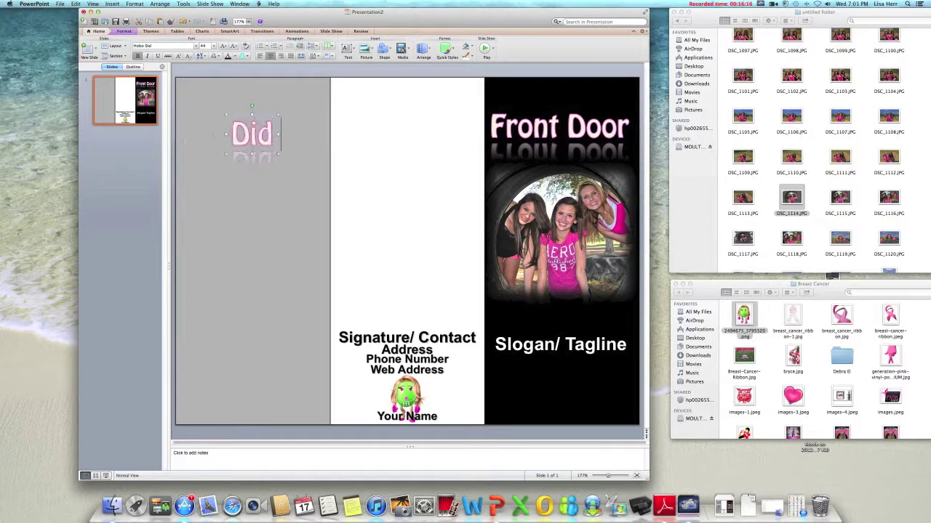
text( You Know)
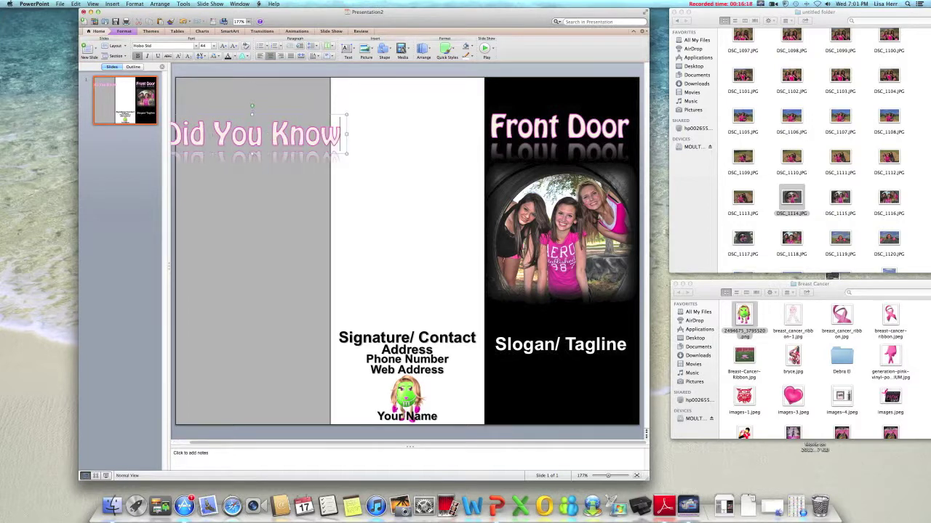
text(?)
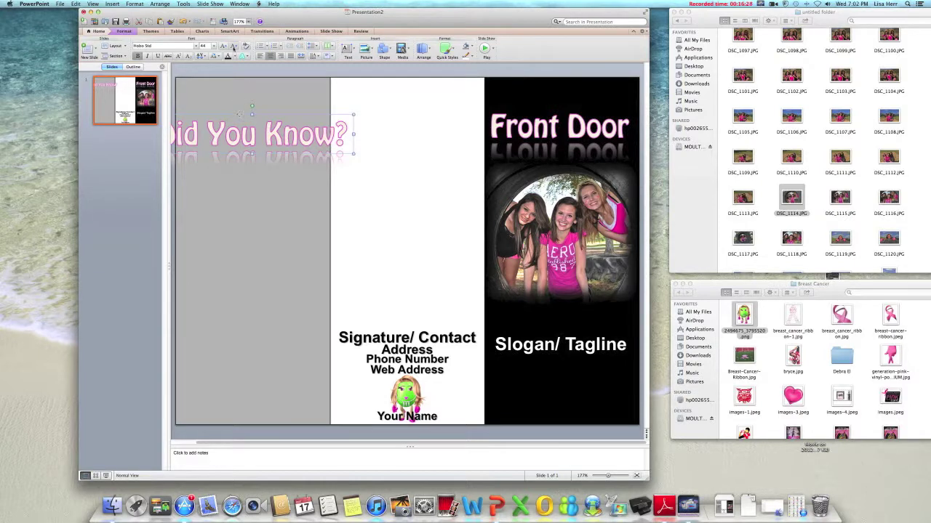
click(233, 47)
click(233, 47)
click(233, 46)
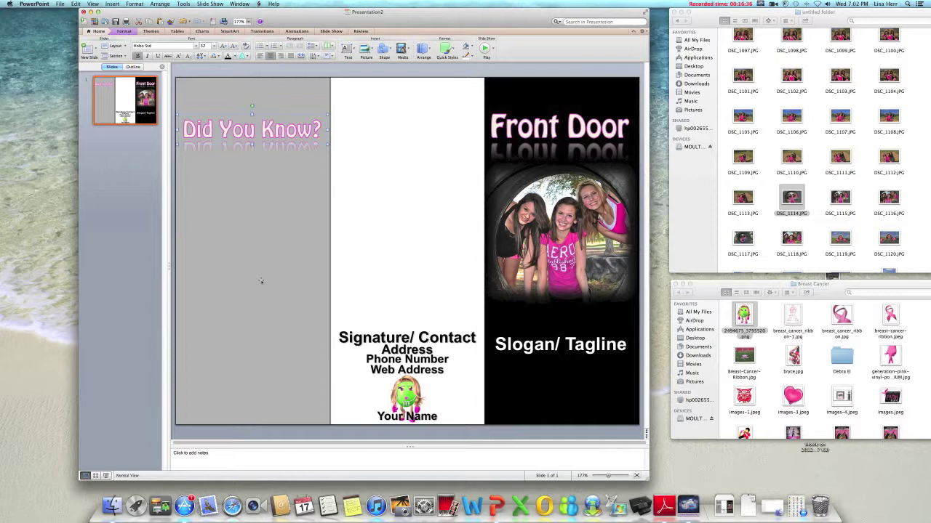
Recolor the "Did You Know?" heading's text fill and outline black and remove its reflection
click(125, 32)
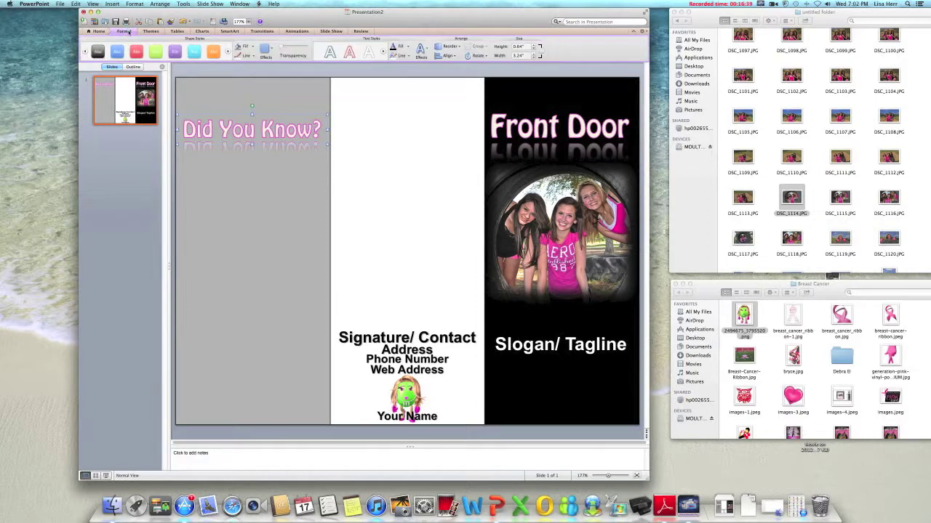
click(392, 46)
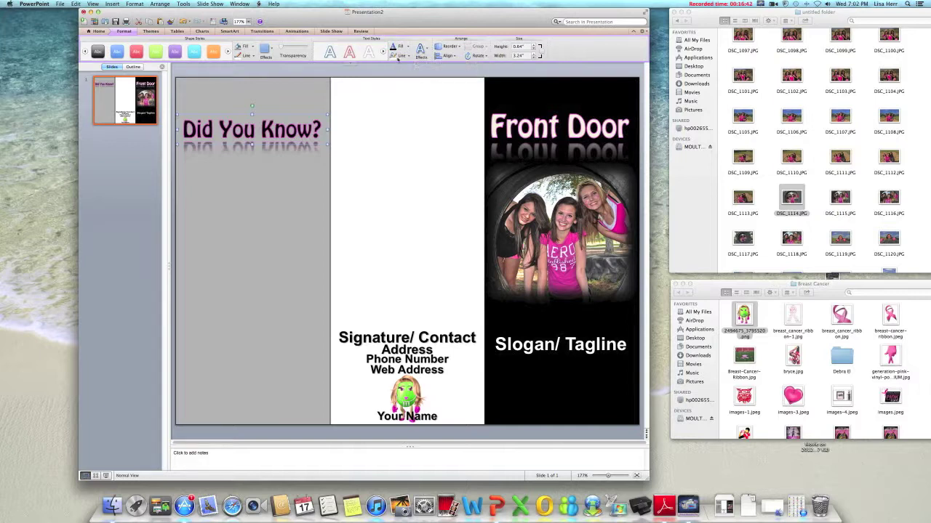
click(393, 56)
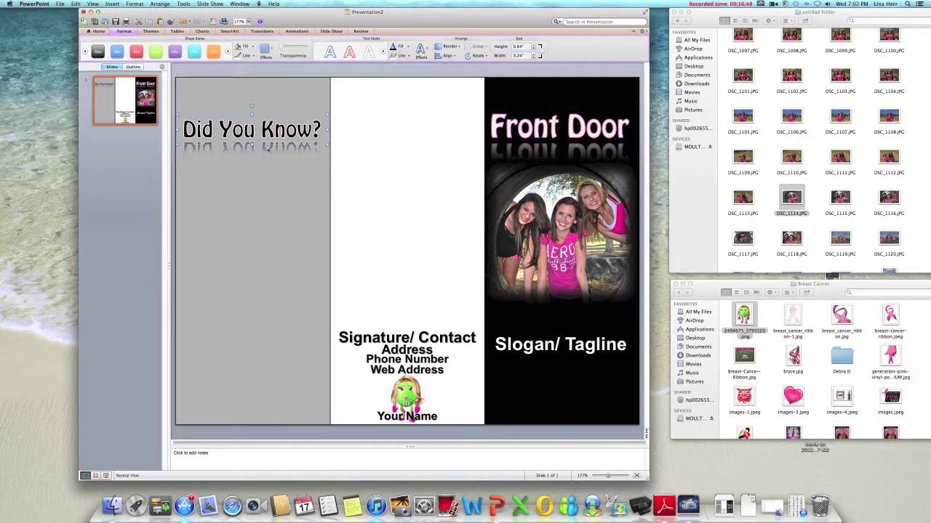
click(421, 49)
mouse_move(453, 78)
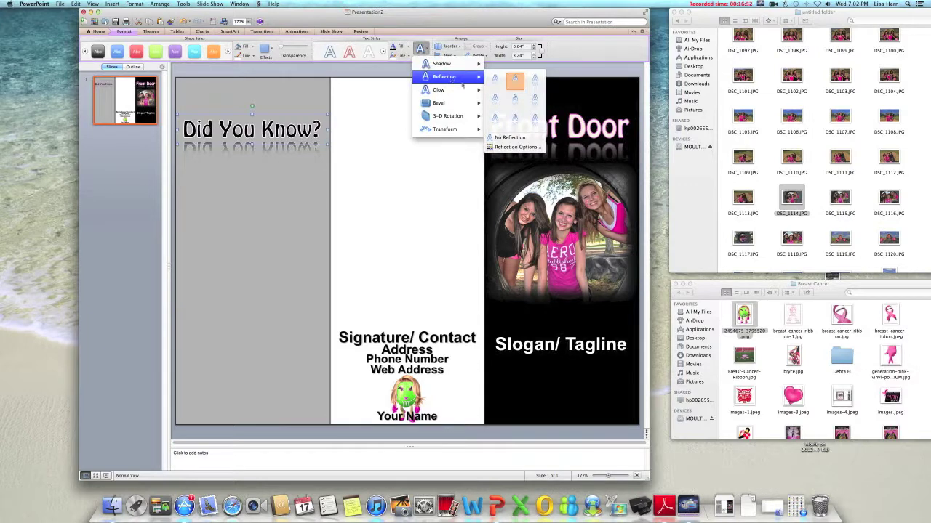
click(511, 139)
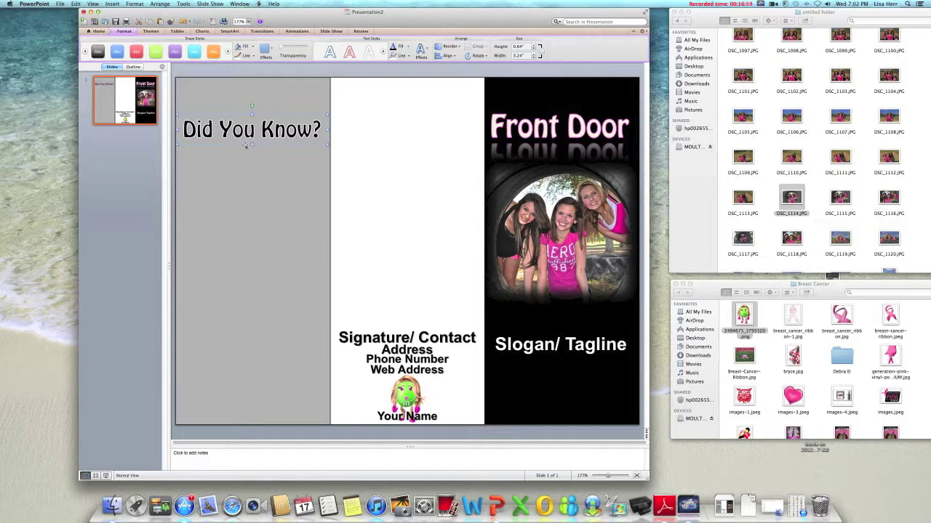
click(273, 75)
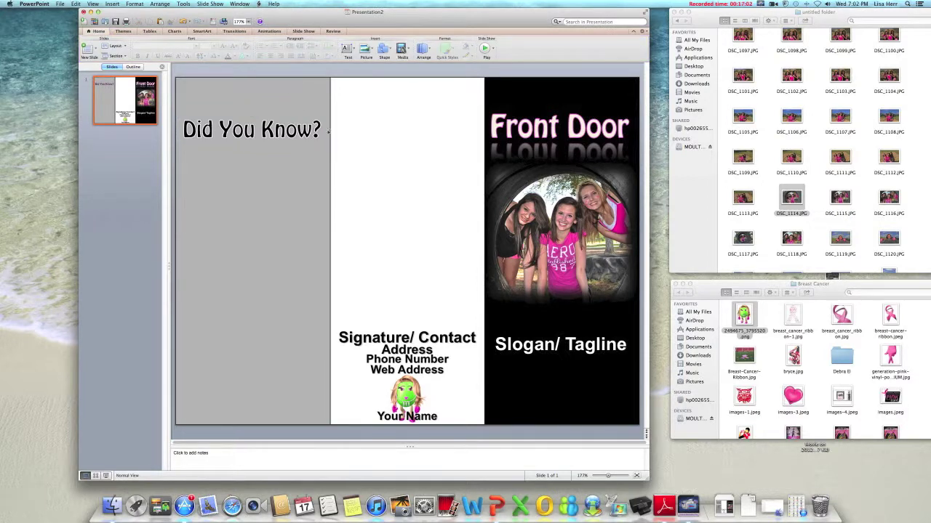
Browse the photo folder for a picture to put under the "Did You Know?" heading
scroll(831, 195, down, 5)
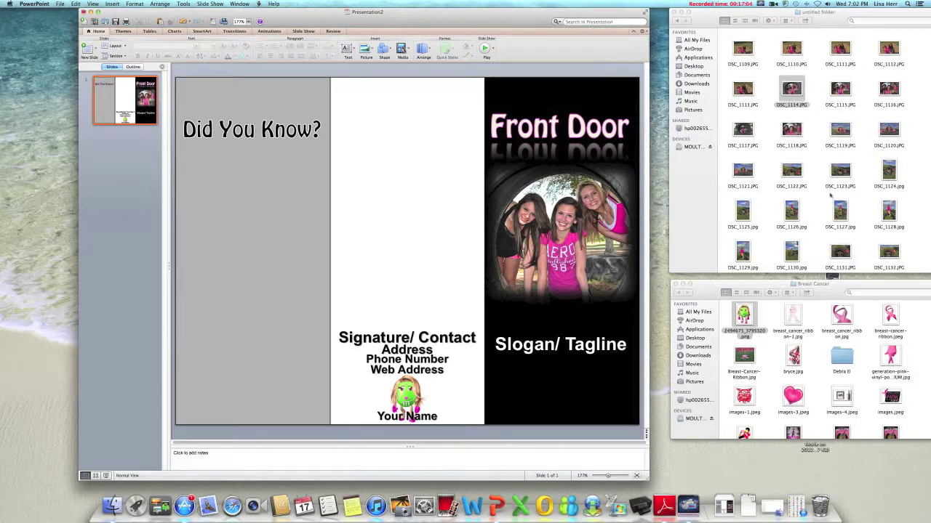
scroll(829, 195, down, 8)
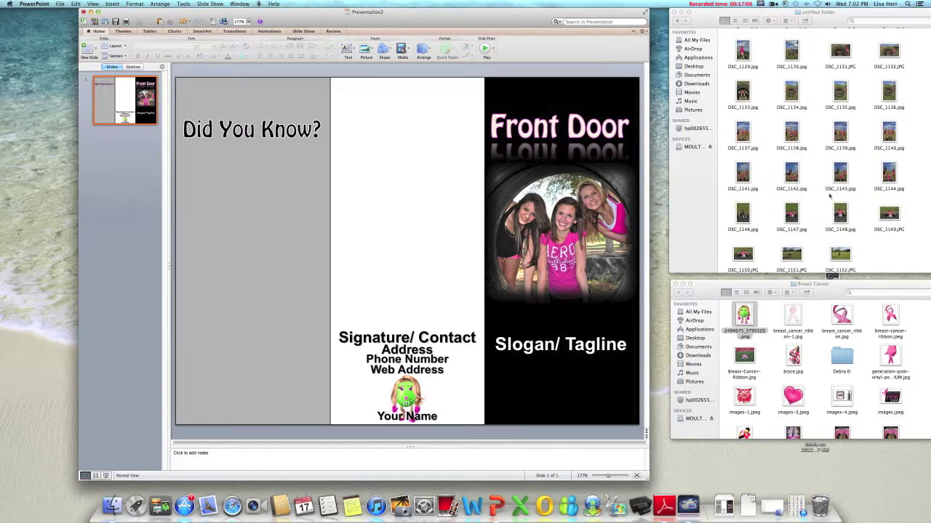
scroll(828, 195, up, 10)
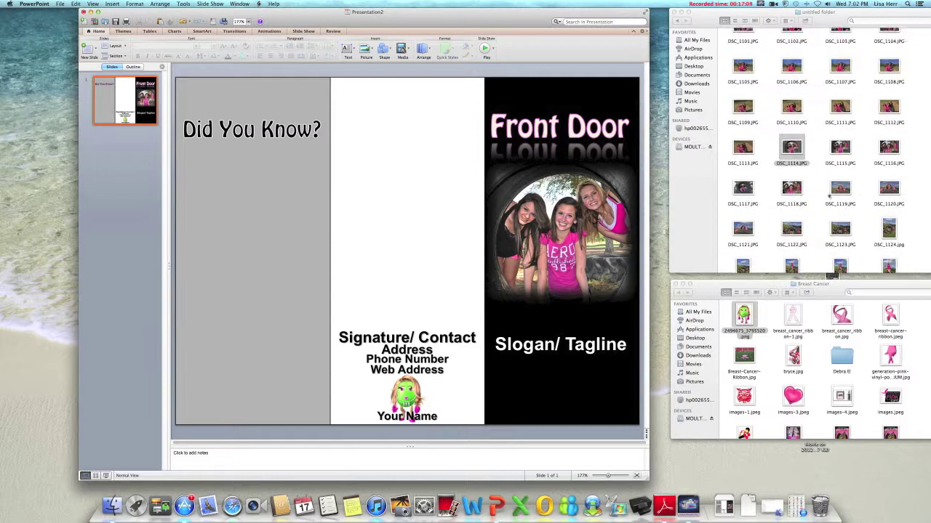
scroll(829, 195, up, 2)
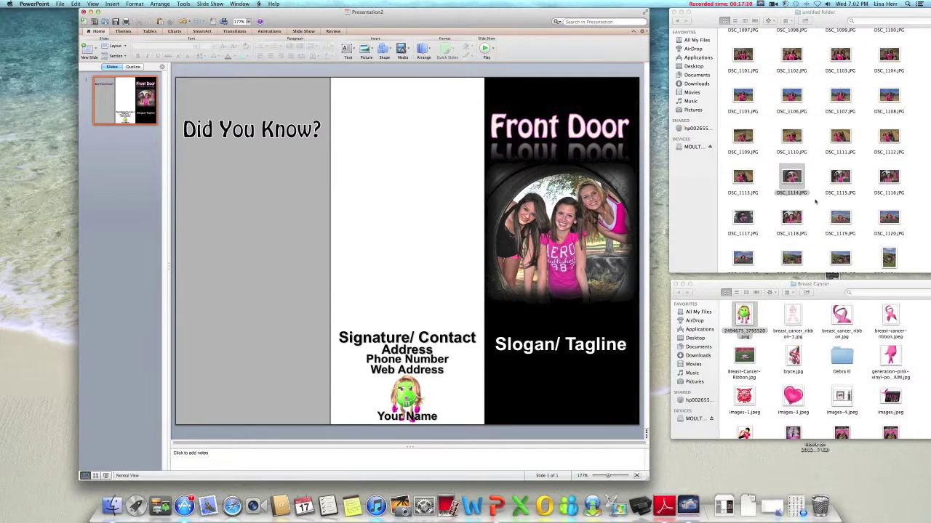
scroll(808, 203, up, 4)
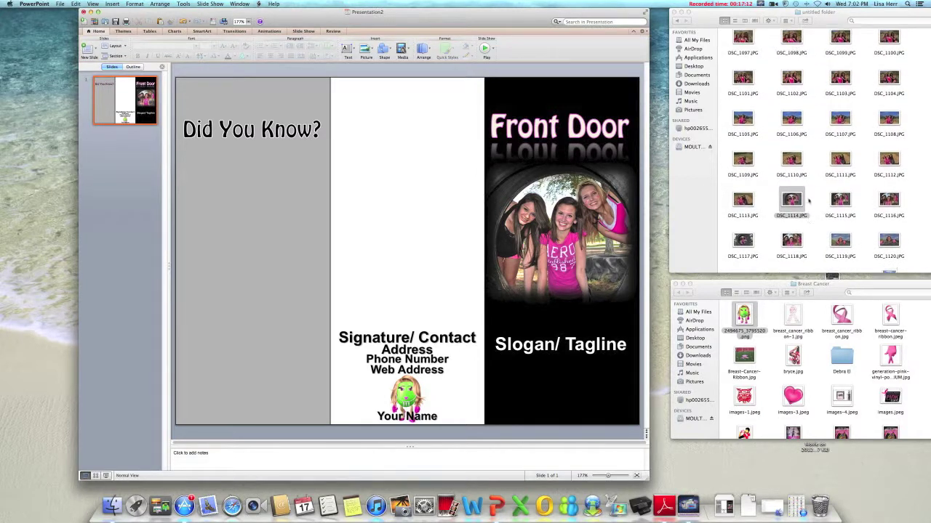
scroll(808, 202, up, 10)
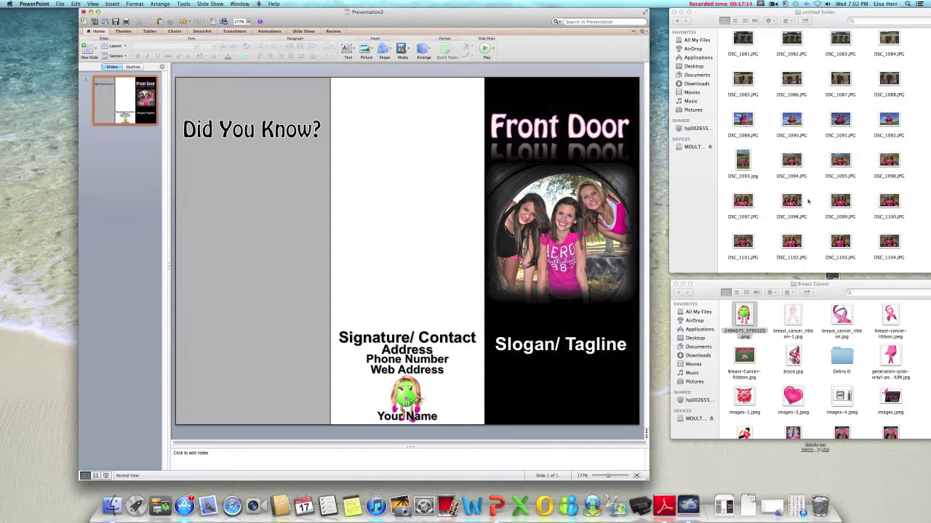
scroll(809, 203, up, 2)
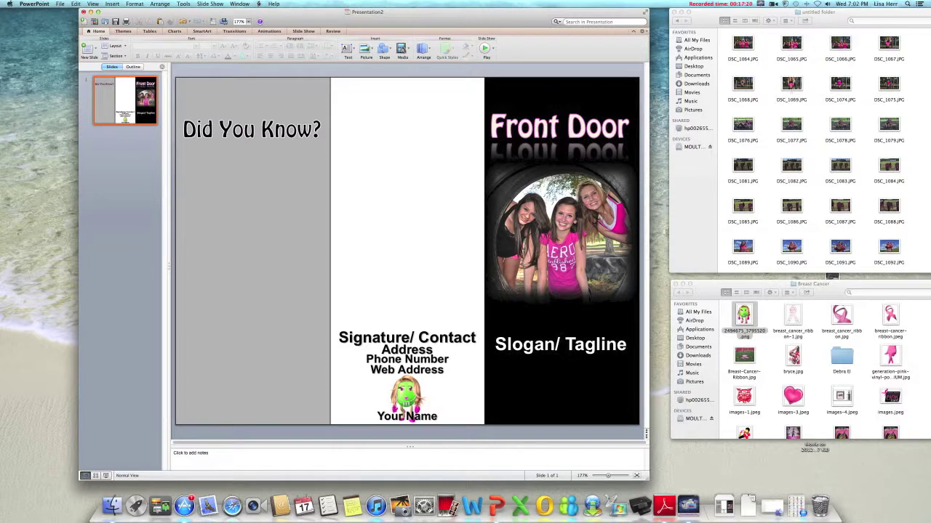
Try photos DSC_1065.JPG and DSC_1064.JPG on the slide and delete both
drag(792, 45, 255, 196)
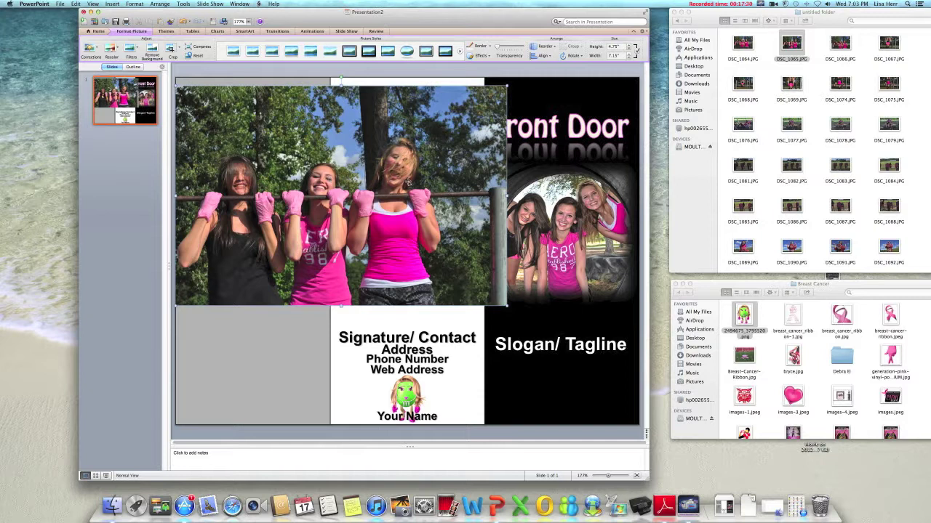
key(Delete)
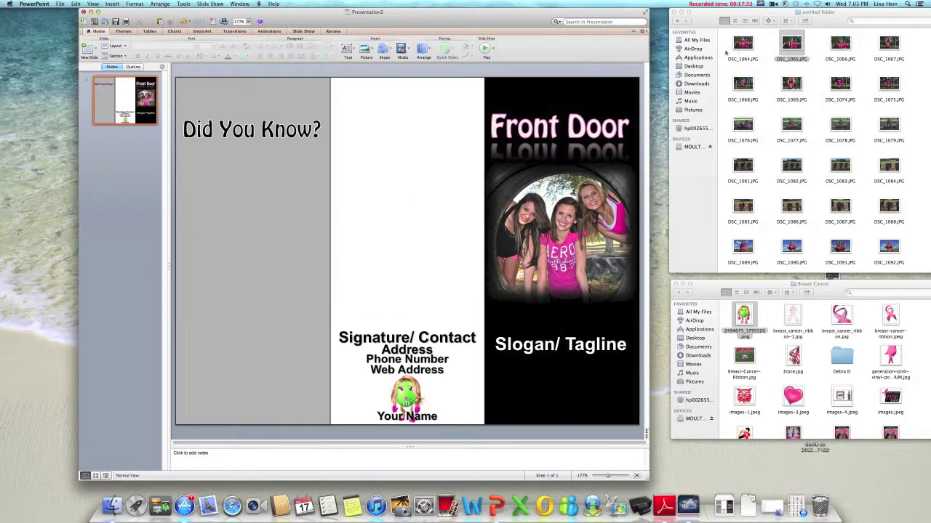
drag(743, 44, 267, 200)
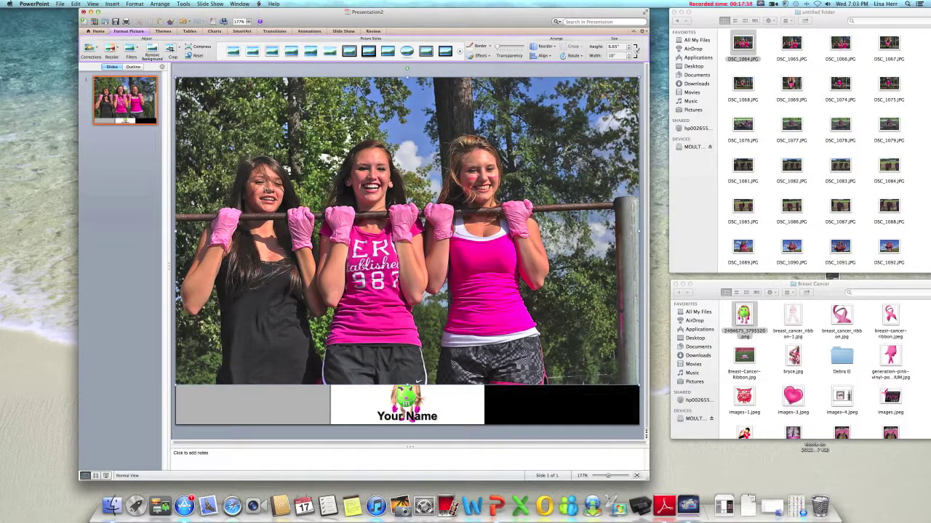
key(Delete)
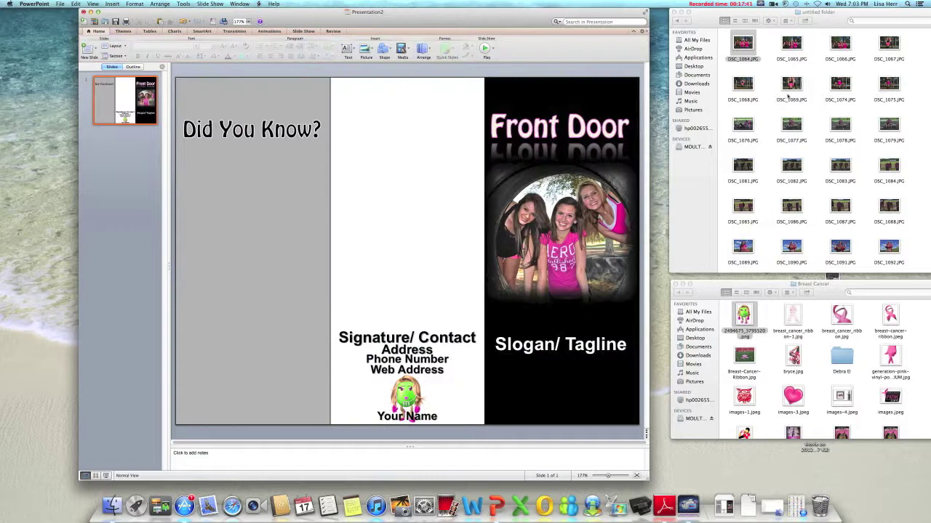
Insert photo DSC_1066.JPG below the "Did You Know?" heading and scale it down to about 4.66" by 3.08"
drag(839, 44, 248, 188)
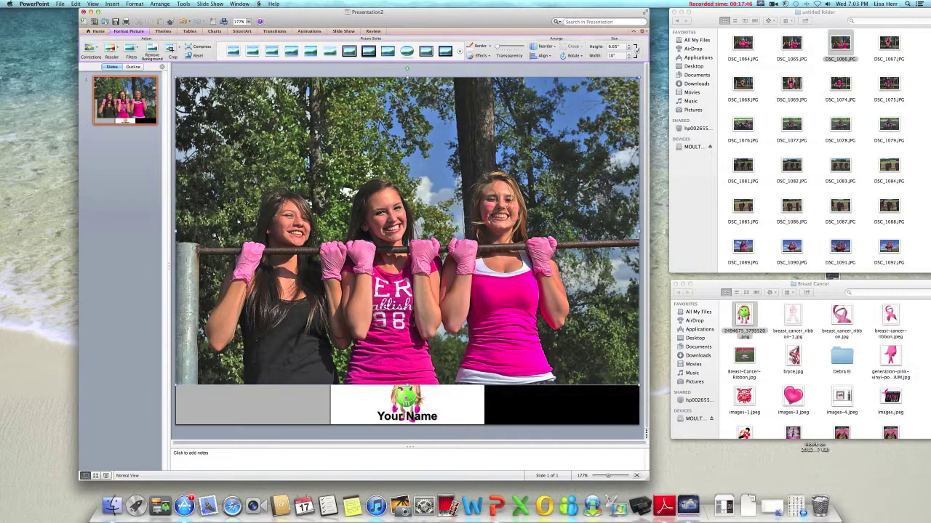
drag(175, 77, 377, 211)
drag(485, 283, 331, 224)
drag(277, 129, 278, 130)
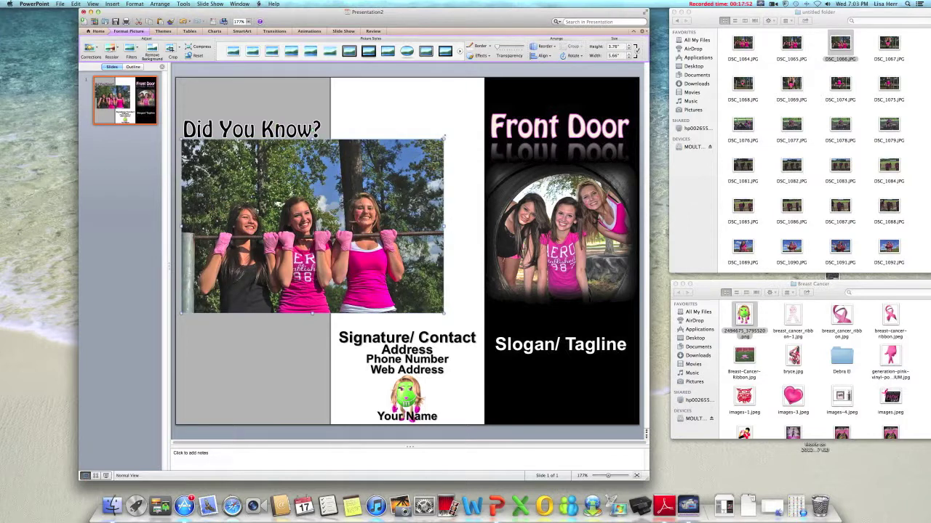
drag(443, 139, 397, 171)
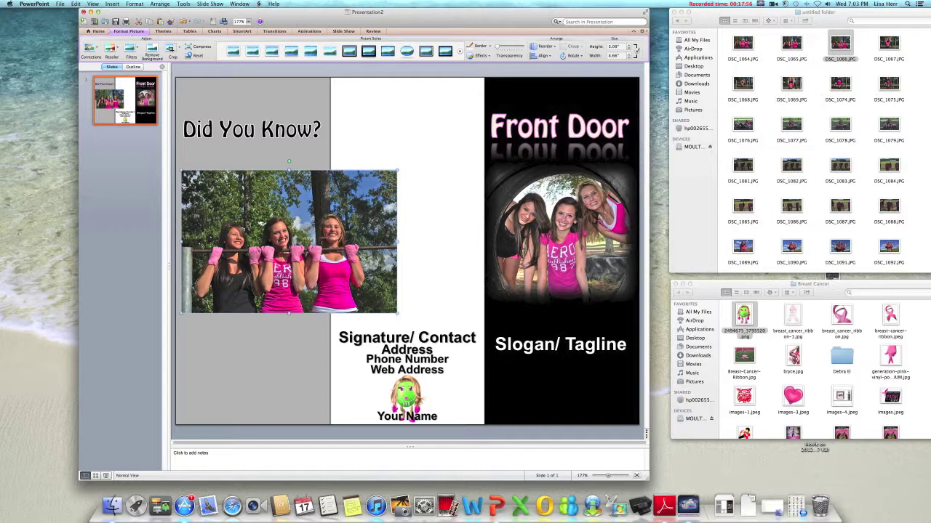
click(244, 74)
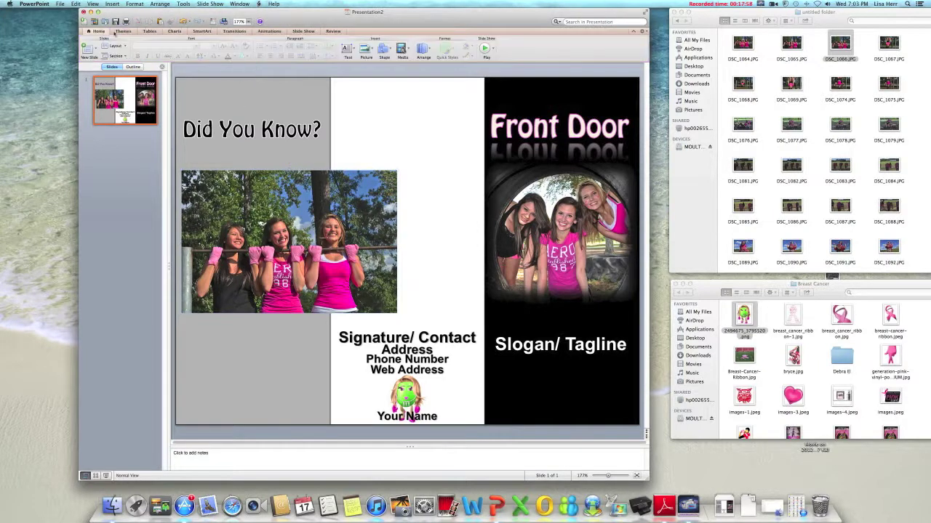
Crop the top and both sides of the photo below the "Did You Know?" heading closely around the three girls, to about 3.75" wide
click(287, 219)
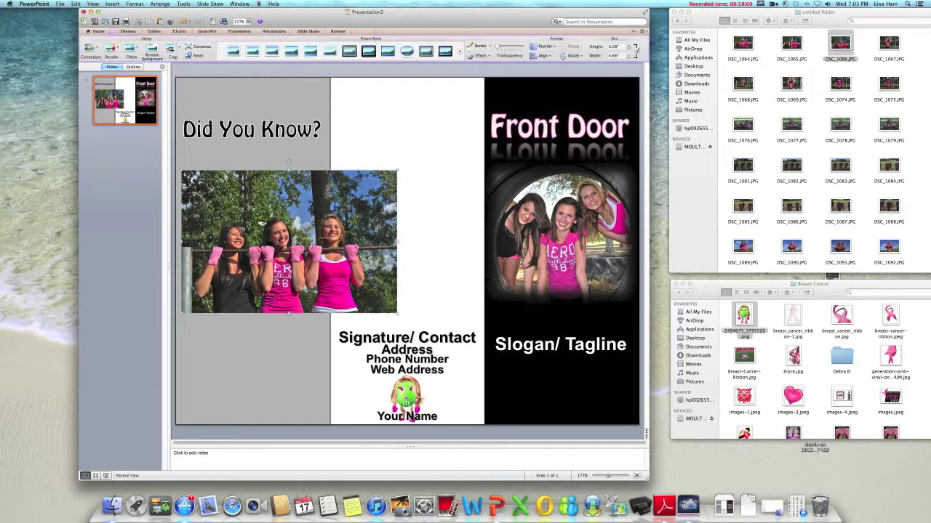
click(132, 32)
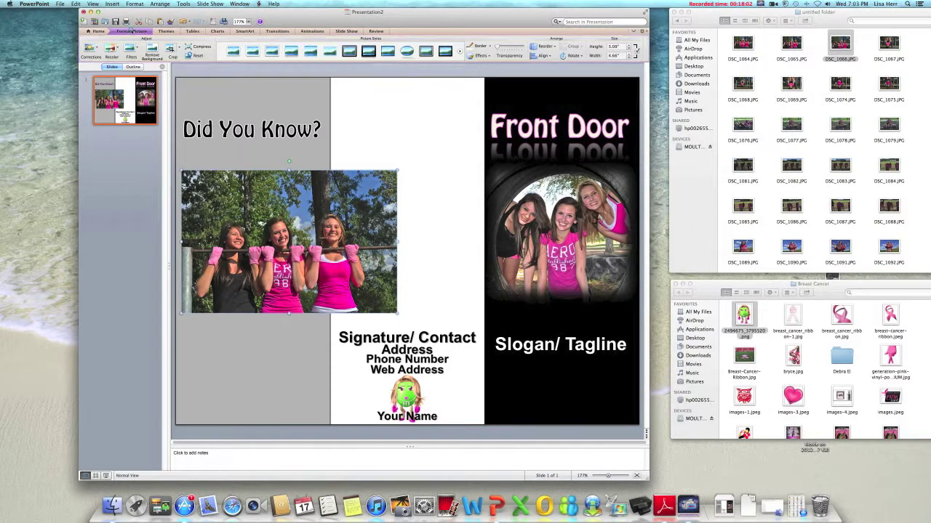
click(133, 31)
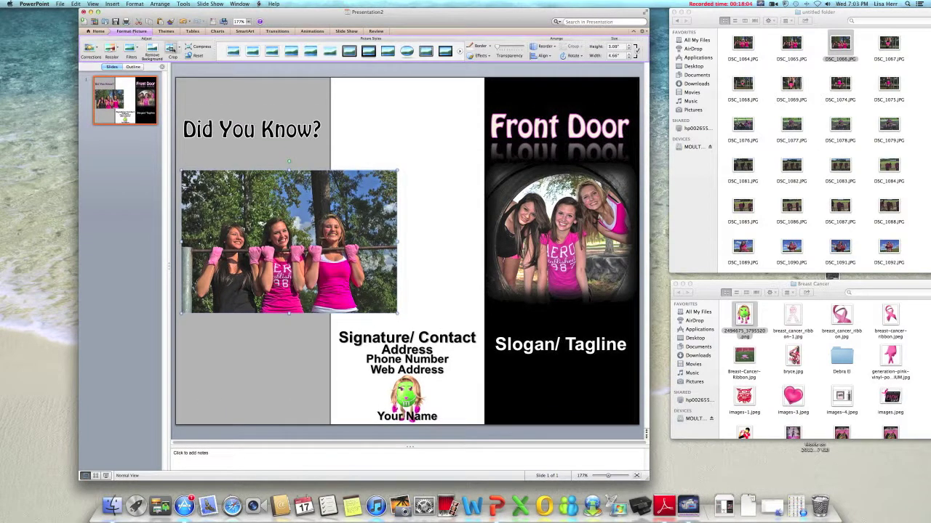
click(171, 48)
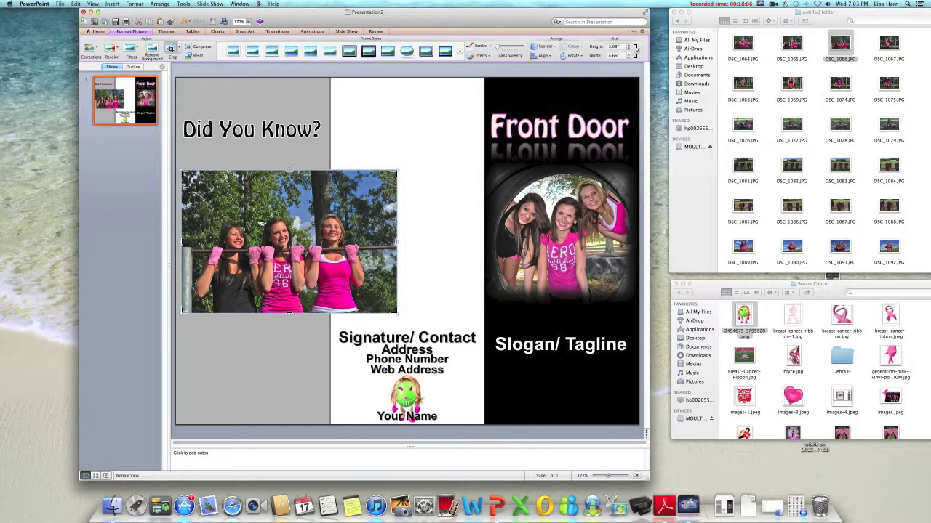
drag(289, 170, 289, 200)
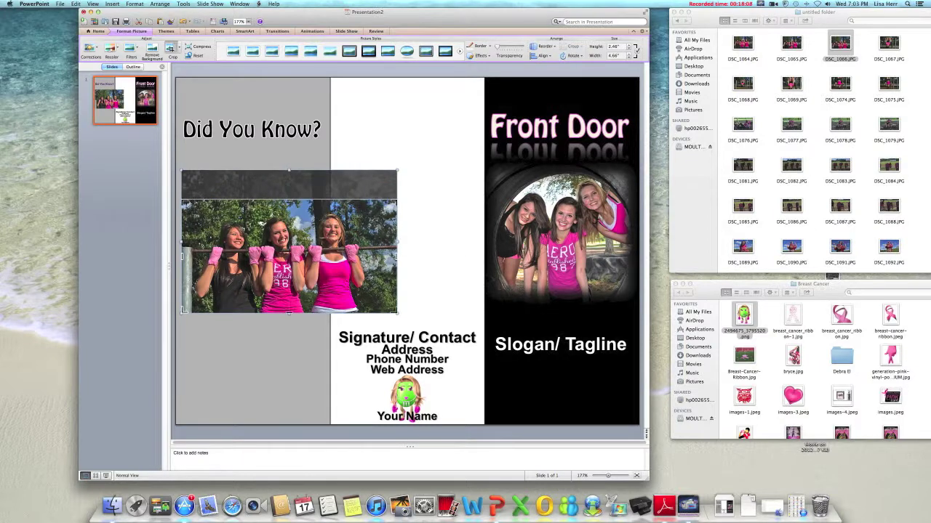
drag(396, 258, 372, 255)
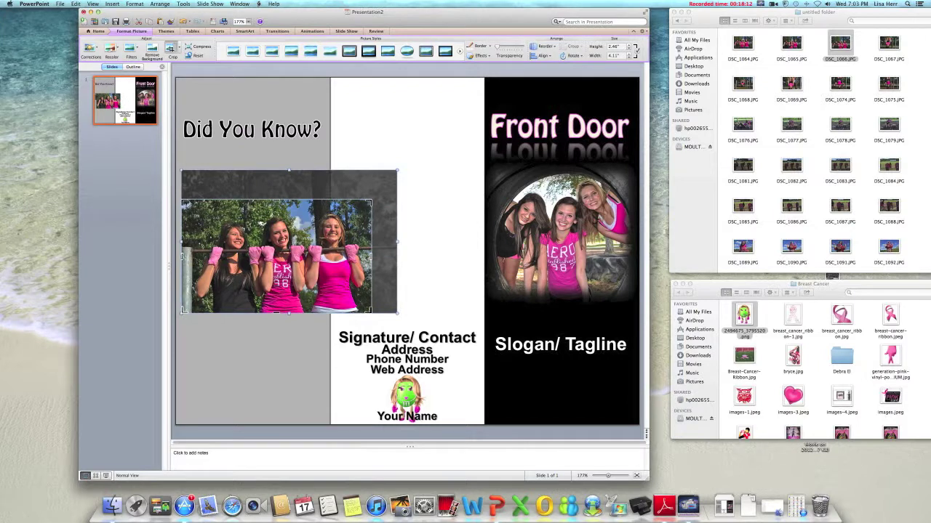
drag(183, 255, 193, 256)
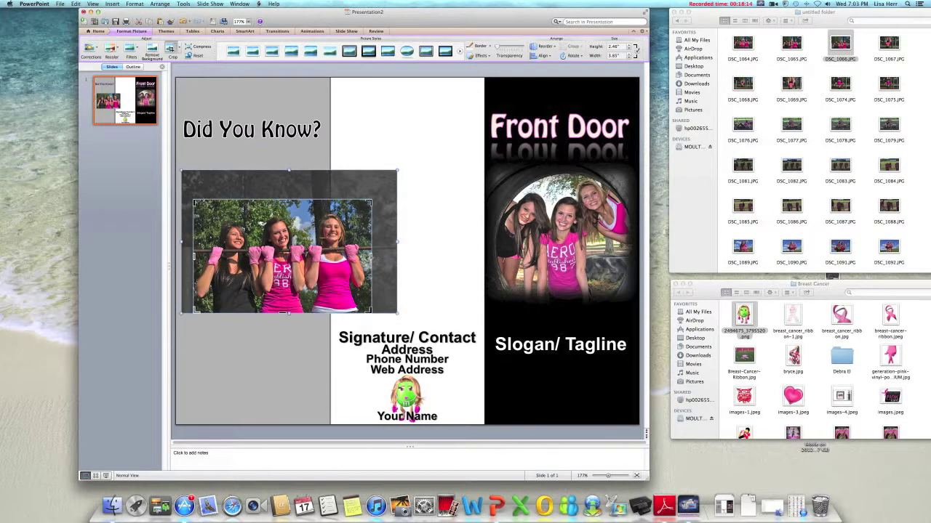
drag(371, 256, 365, 256)
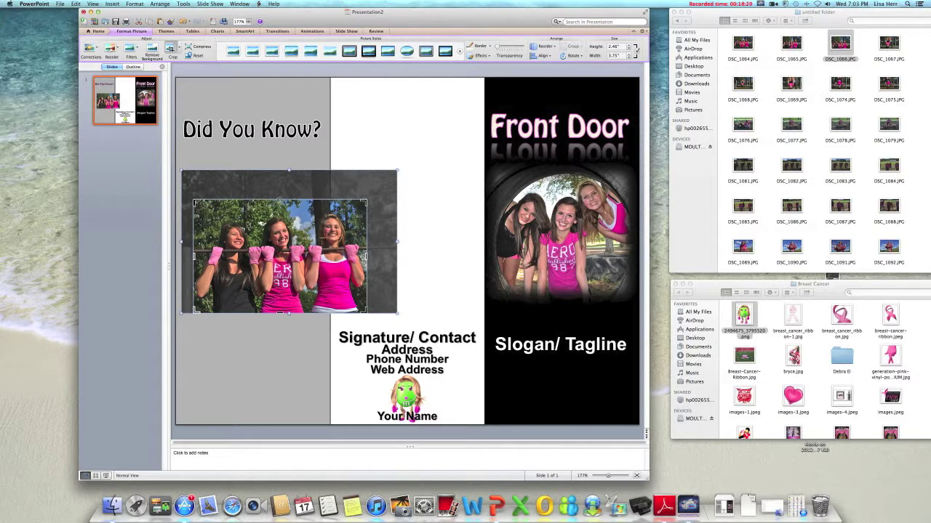
drag(280, 200, 280, 205)
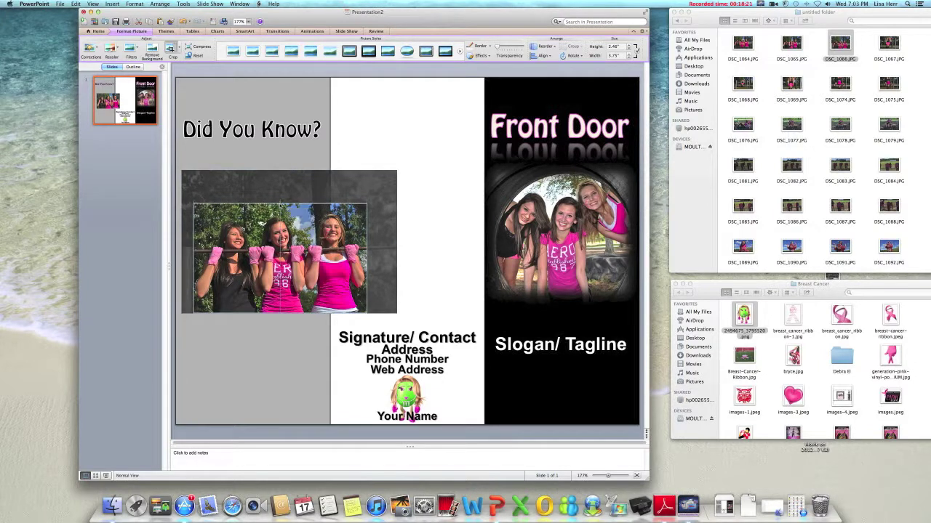
click(303, 67)
Scale the cropped photo down to about 3.08" by 1.95" and place it in the gray panel directly under the heading
drag(289, 245, 280, 198)
drag(357, 158, 327, 179)
drag(284, 207, 284, 172)
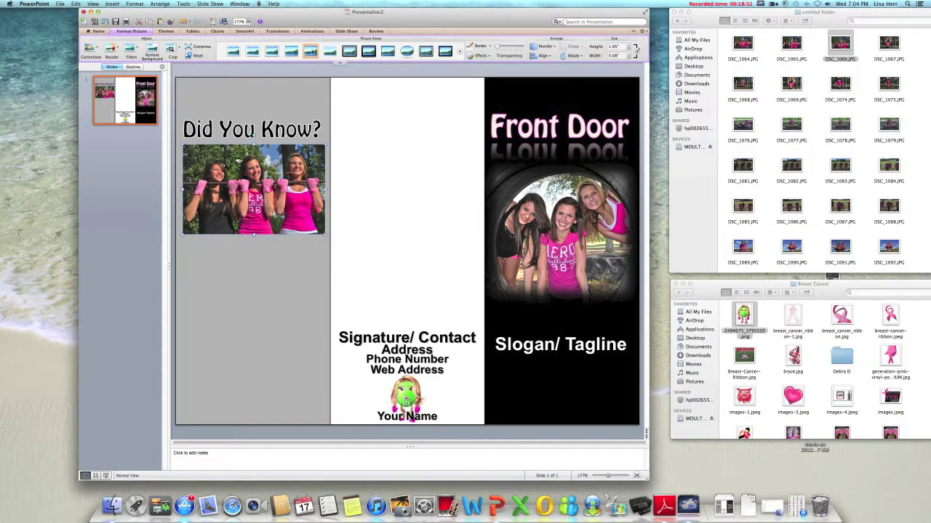
Try several reflected, matte and framed picture styles on the gray panel's photo and apply Compound Frame, Black
click(311, 50)
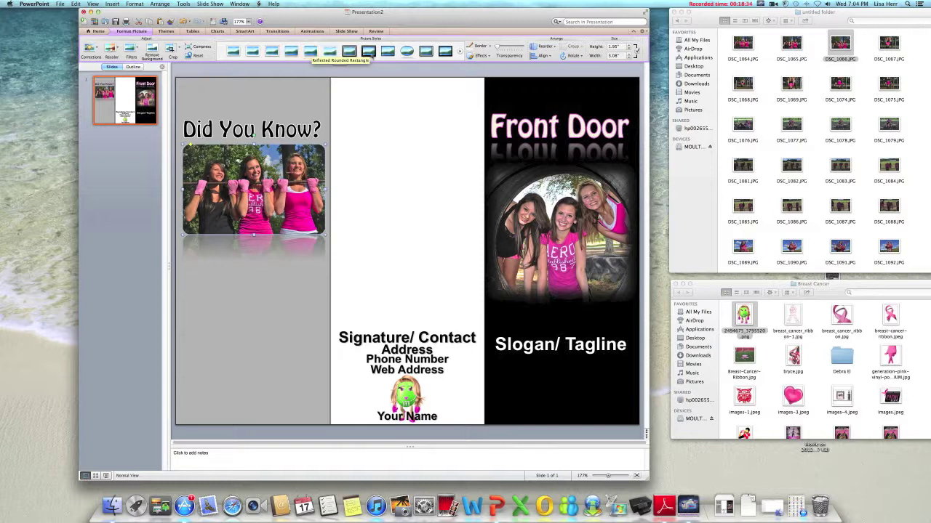
click(349, 51)
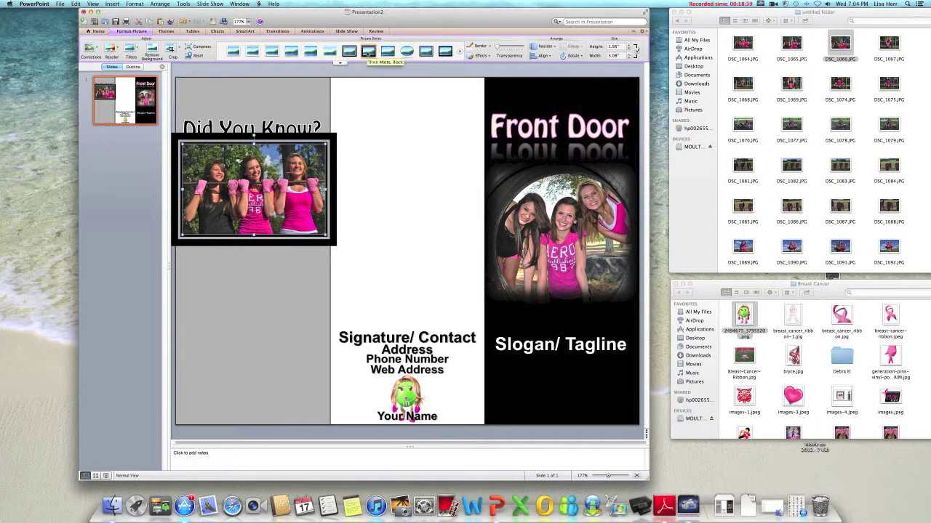
click(368, 51)
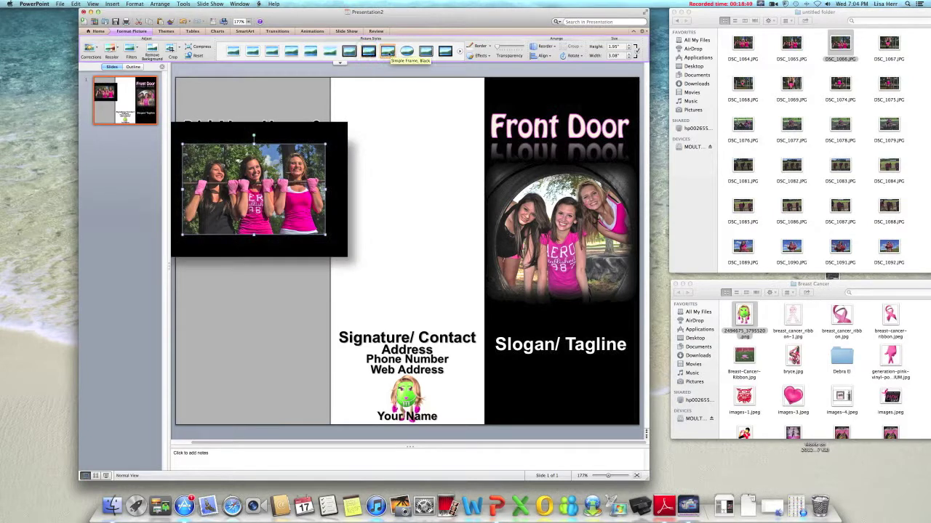
click(388, 51)
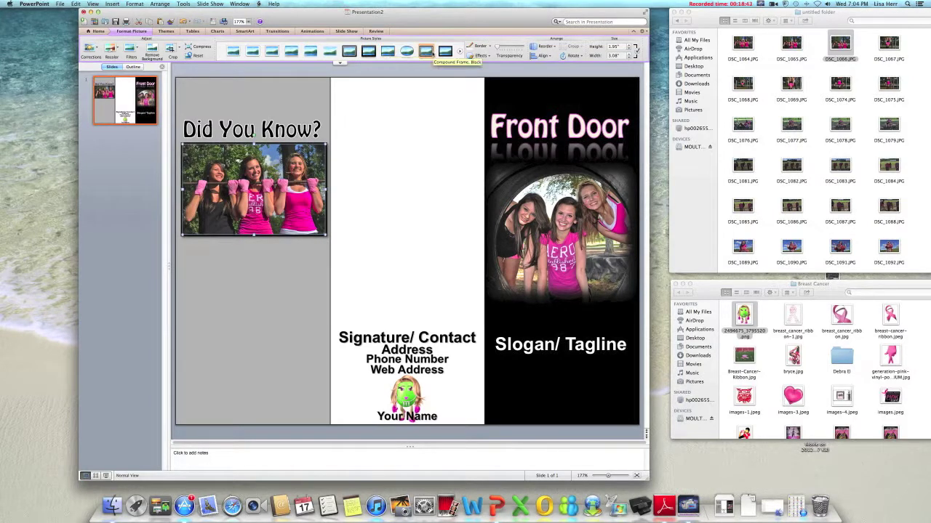
click(427, 51)
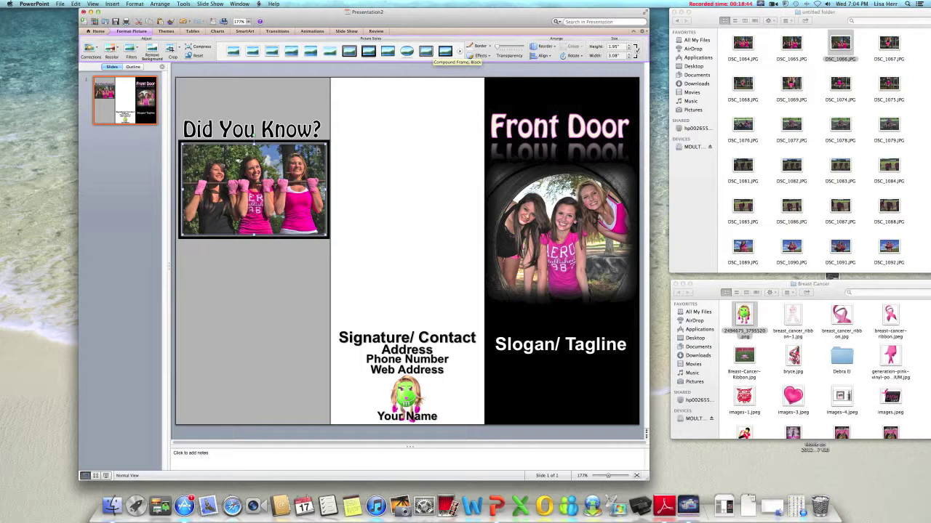
Shrink the framed photo to about 2.9" by 1.84" and rearrange the gray panel with the photo at its top and the heading beneath
drag(325, 146, 318, 151)
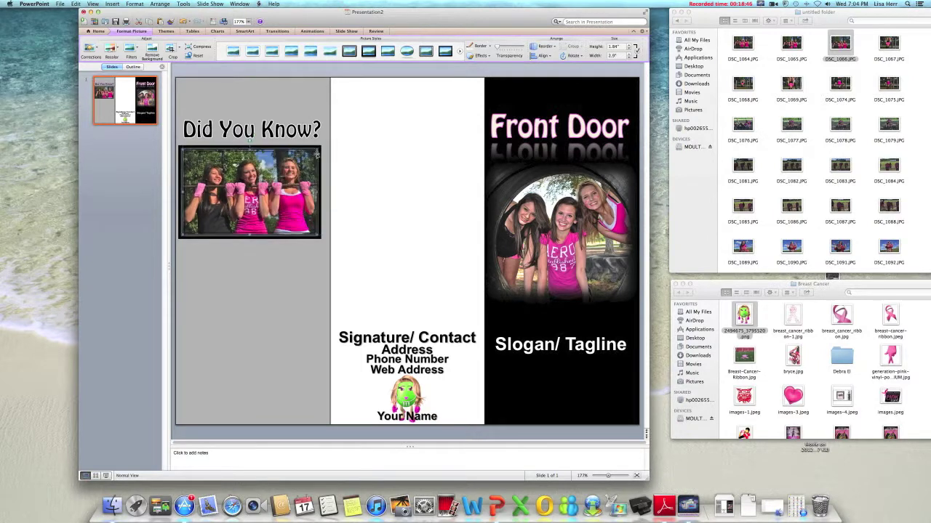
drag(268, 179, 273, 206)
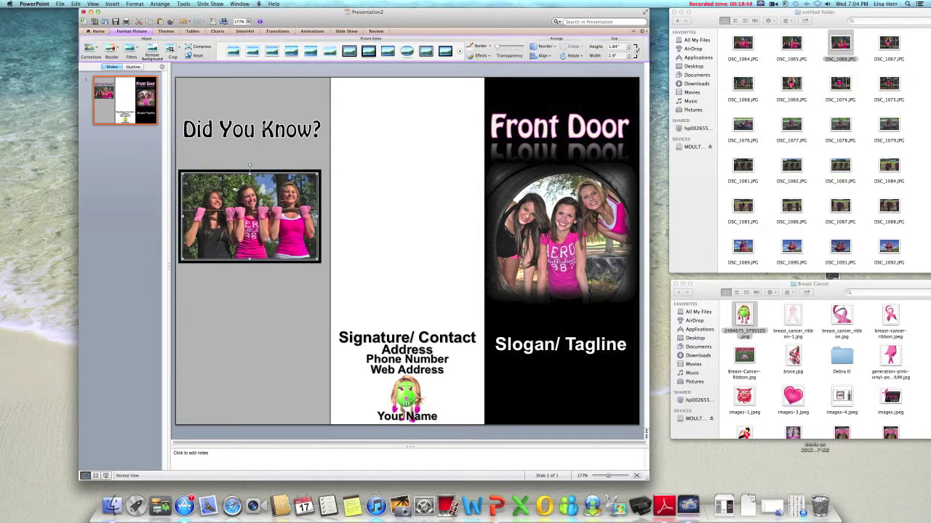
click(268, 144)
drag(268, 144, 269, 185)
drag(269, 222, 269, 132)
click(269, 181)
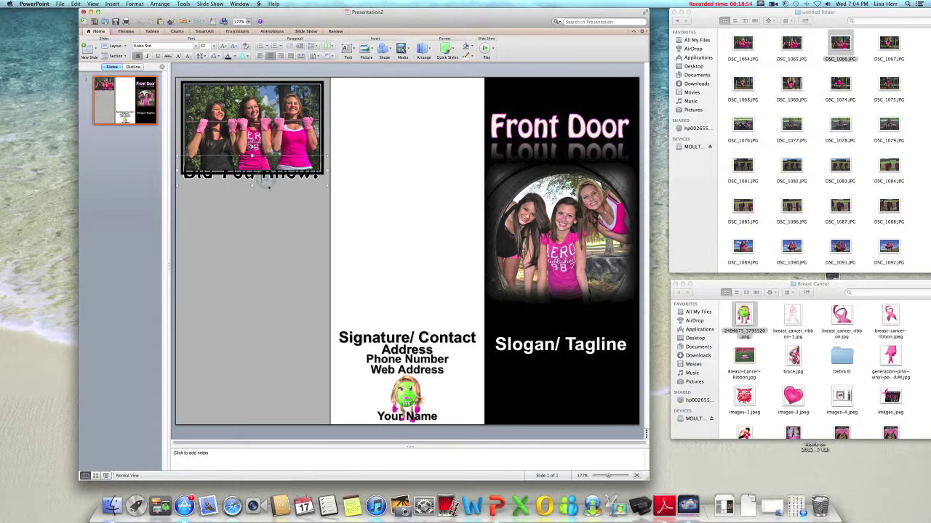
drag(269, 188, 269, 206)
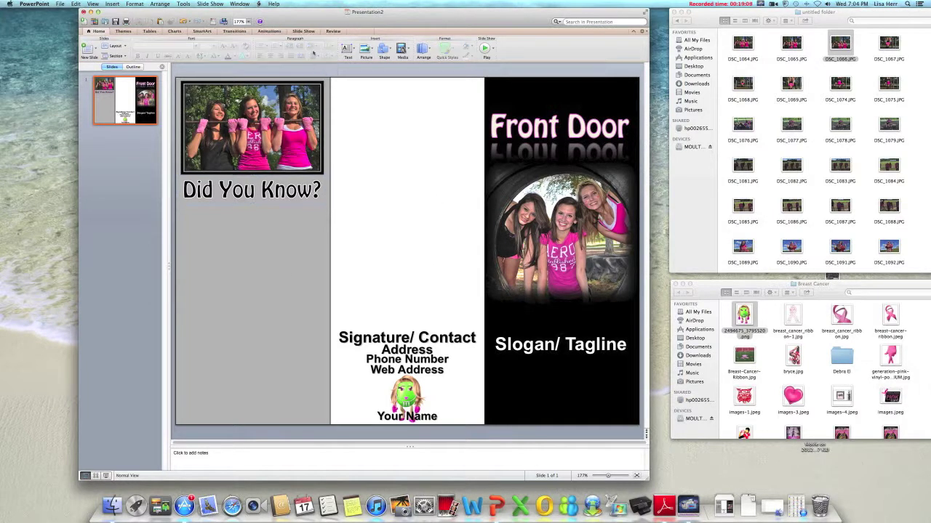
Insert a text box under the "Did You Know?" heading, nearly as wide as the gray panel, and set its font to Arial
click(348, 50)
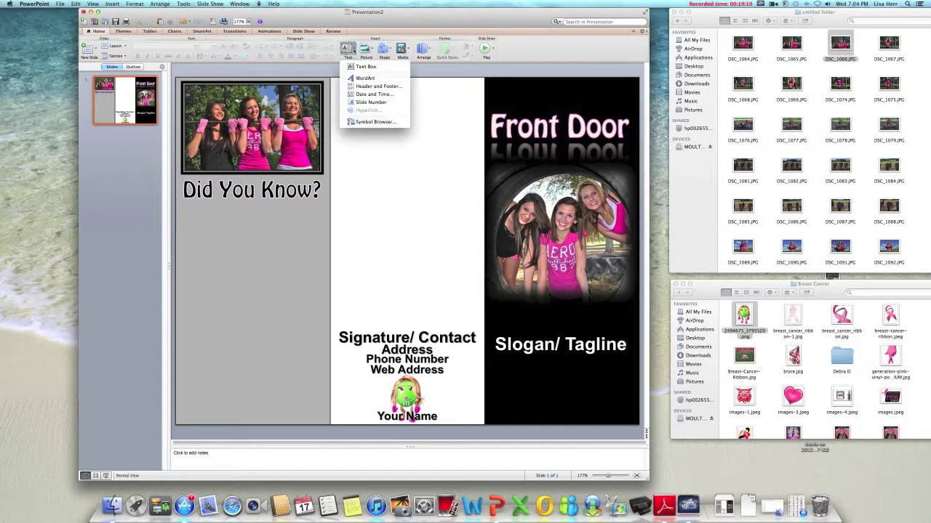
click(364, 67)
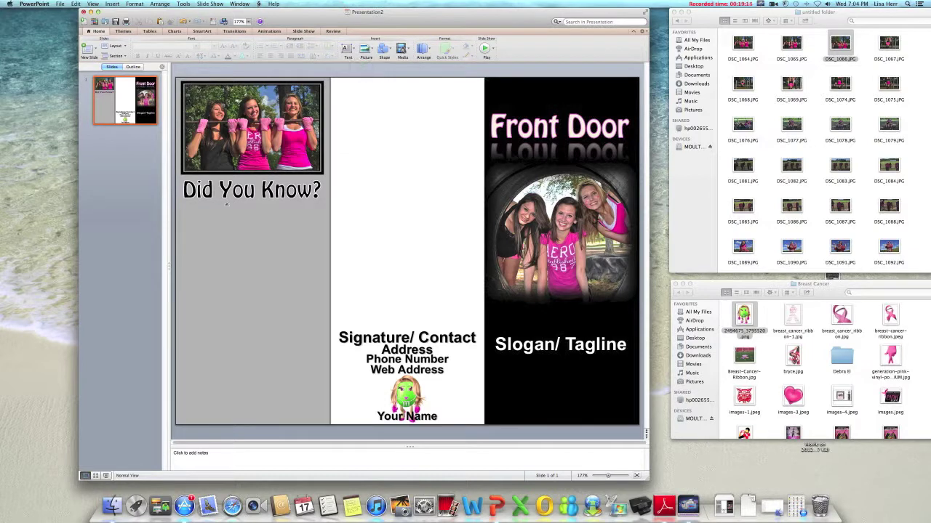
drag(192, 210, 311, 339)
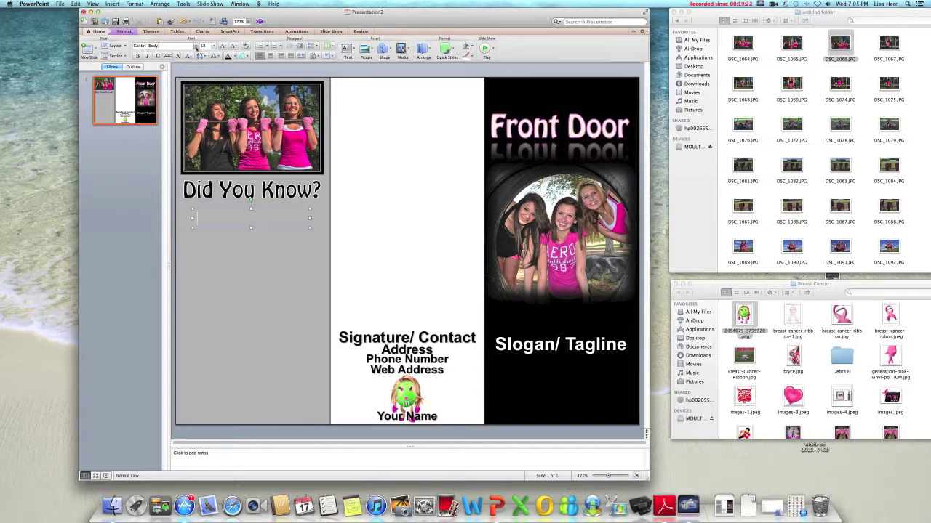
click(194, 45)
mouse_move(181, 55)
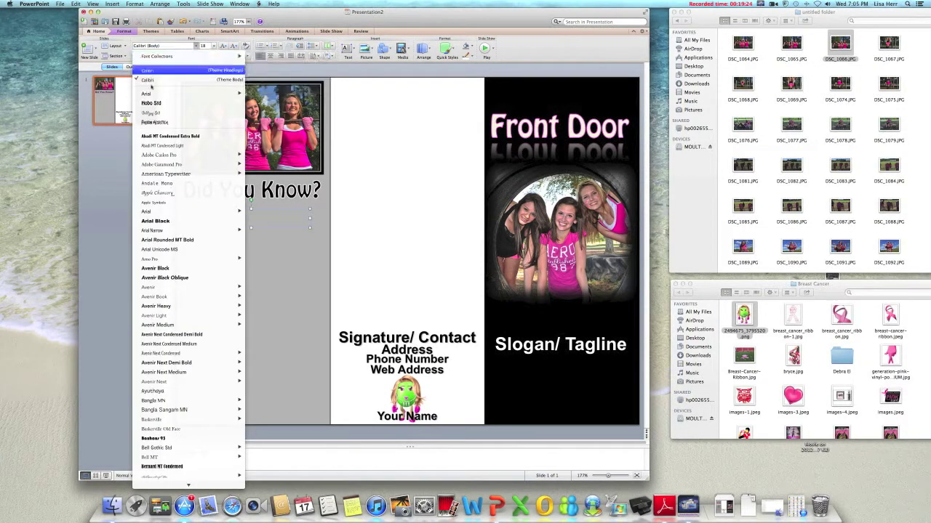
click(146, 93)
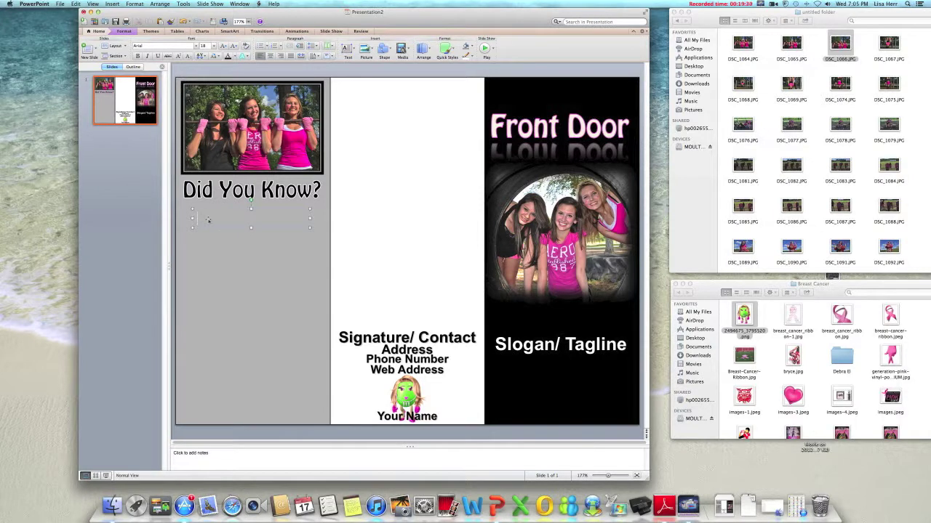
Enter five lines in the text box under the heading, reading "Facts 1" through "Facts 5"
text(facts)
text( 1)
text(Facts 2)
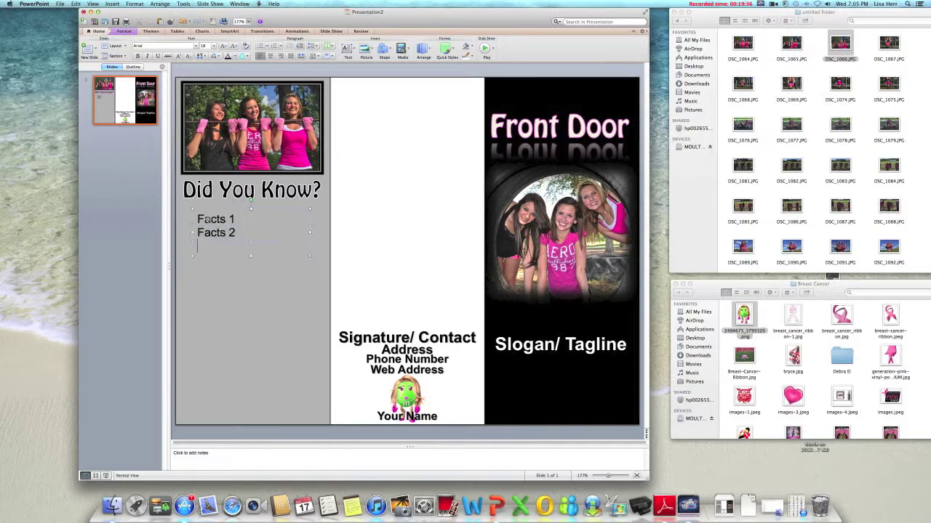
text(Facts 3)
key(Return)
text(Facts 4)
key(Return)
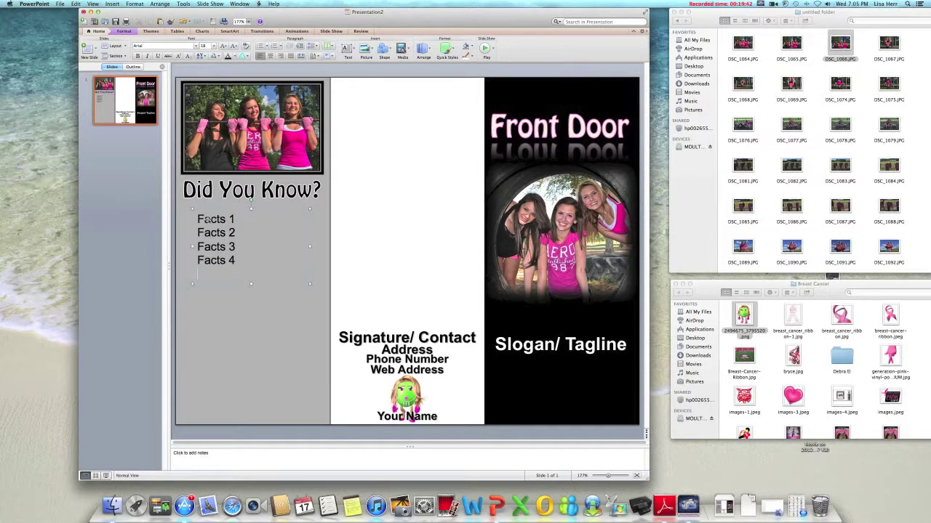
text(More facts 5)
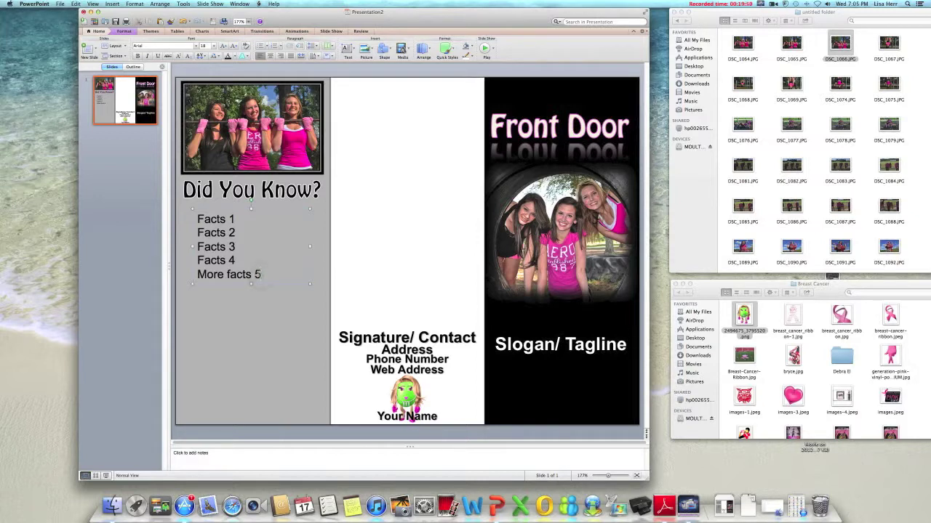
drag(263, 275, 195, 274)
text(Facts)
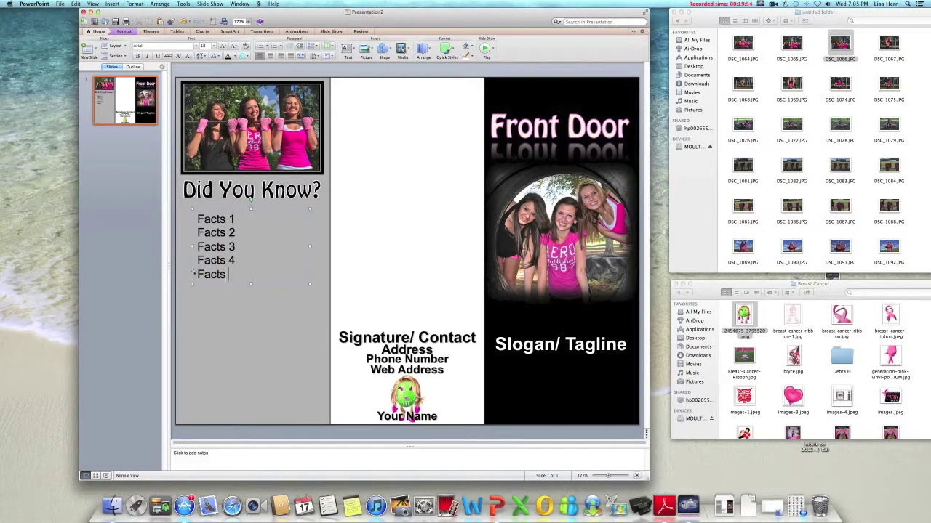
text( 5)
Format the five facts as a bulleted list with check mark bullets
click(124, 31)
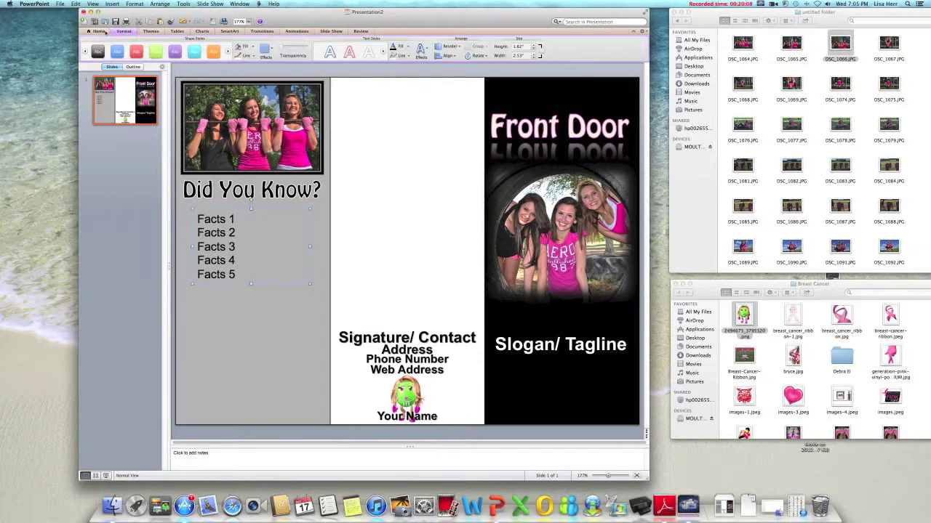
click(100, 31)
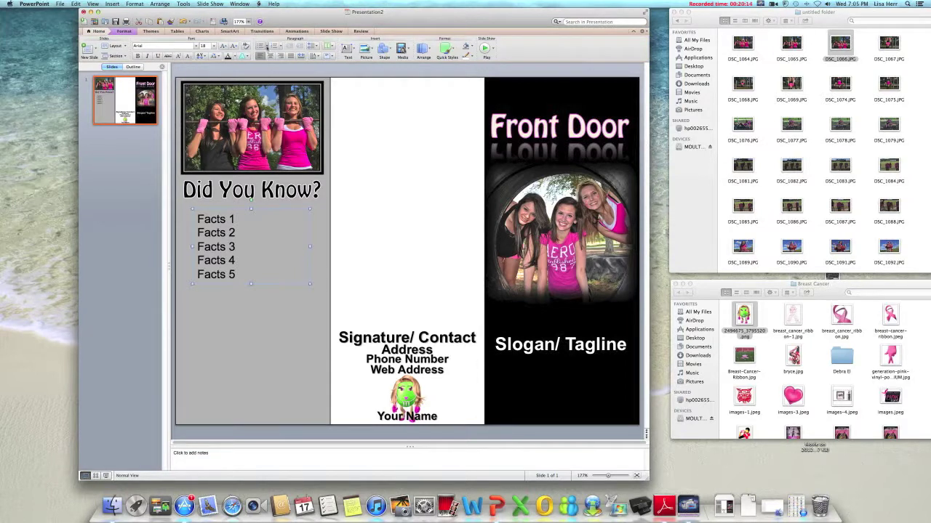
click(267, 45)
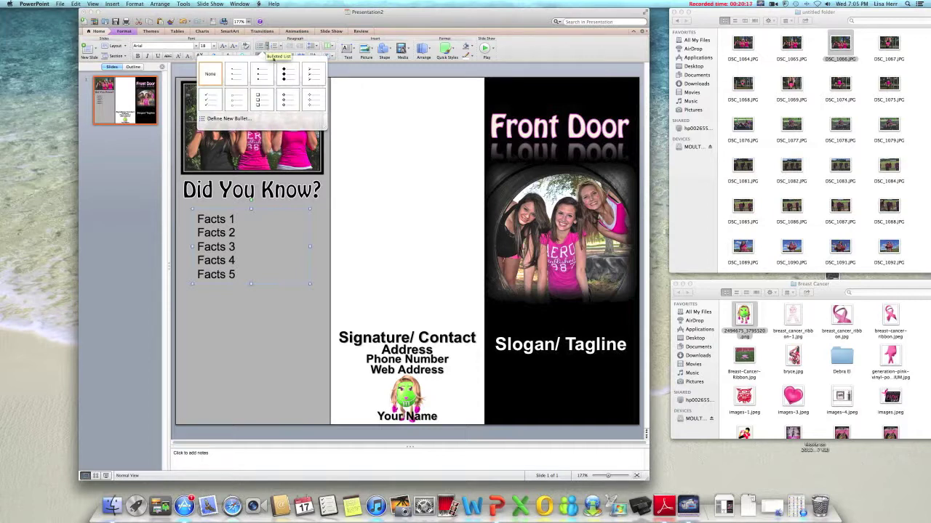
click(211, 99)
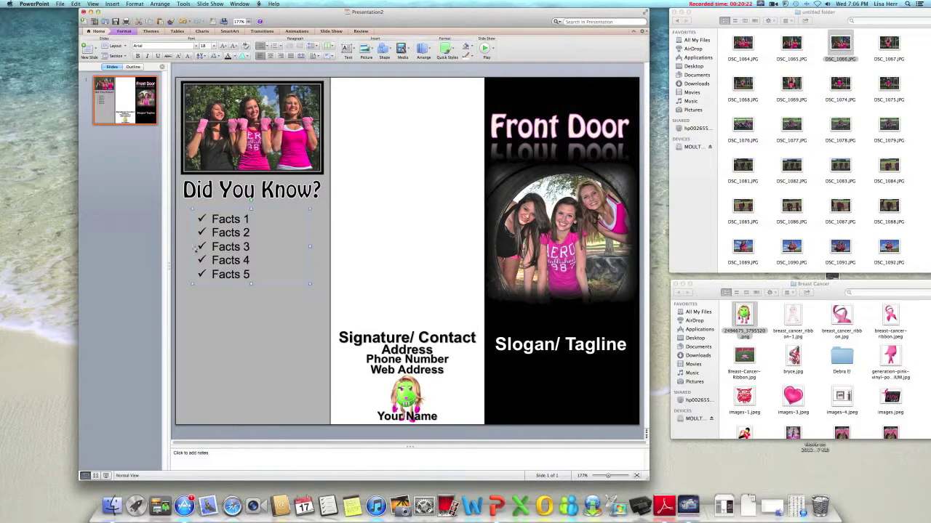
Narrow the facts text box from both sides and increase its font size to 24
drag(192, 247, 210, 246)
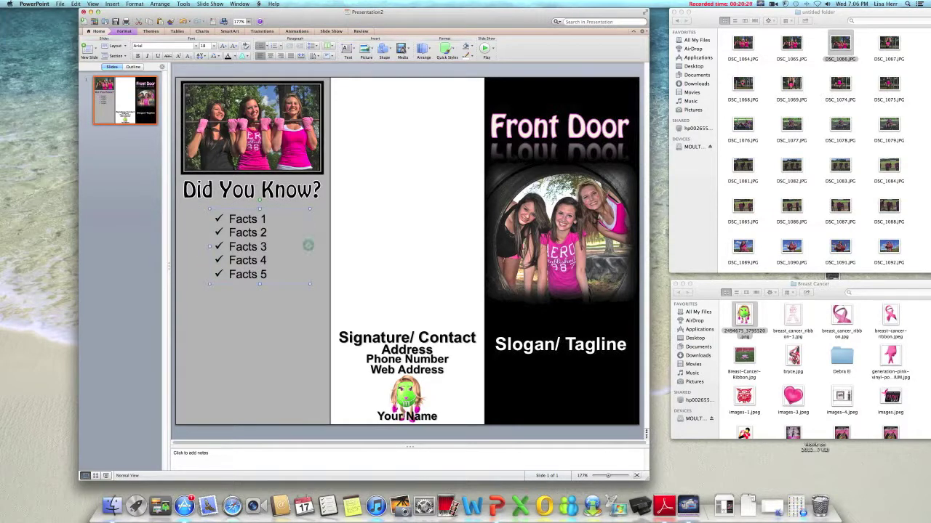
drag(308, 246, 301, 246)
click(222, 45)
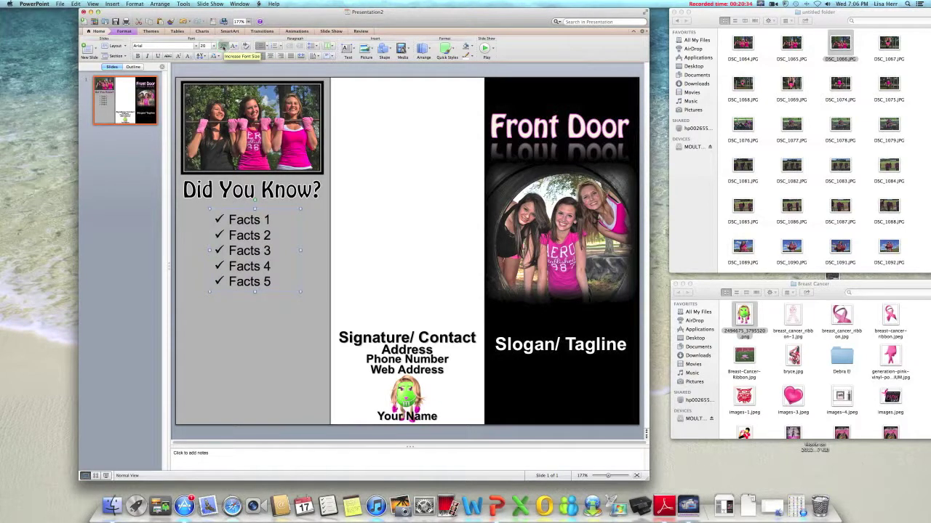
click(223, 47)
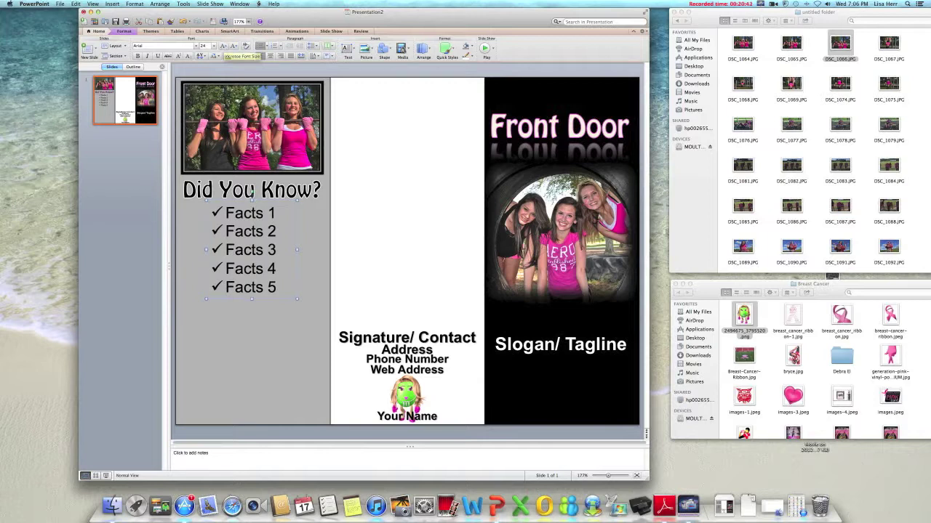
click(310, 82)
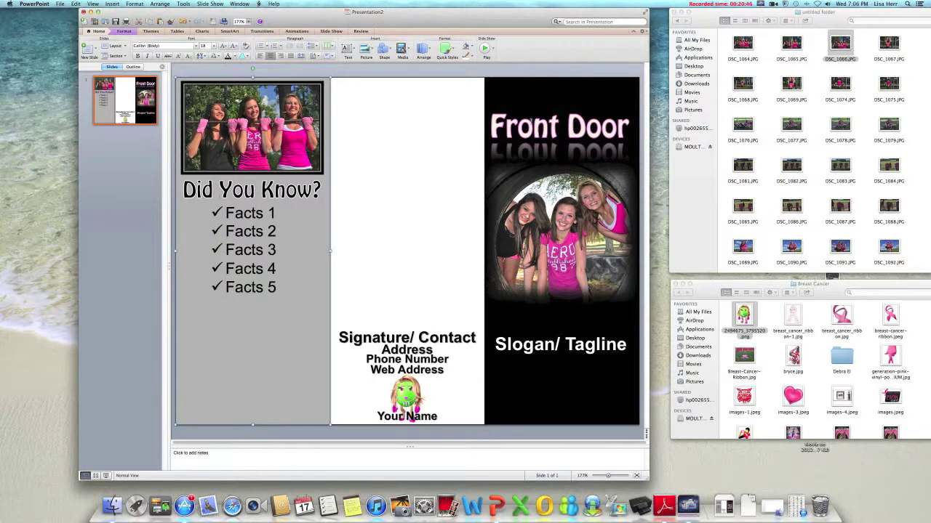
click(536, 130)
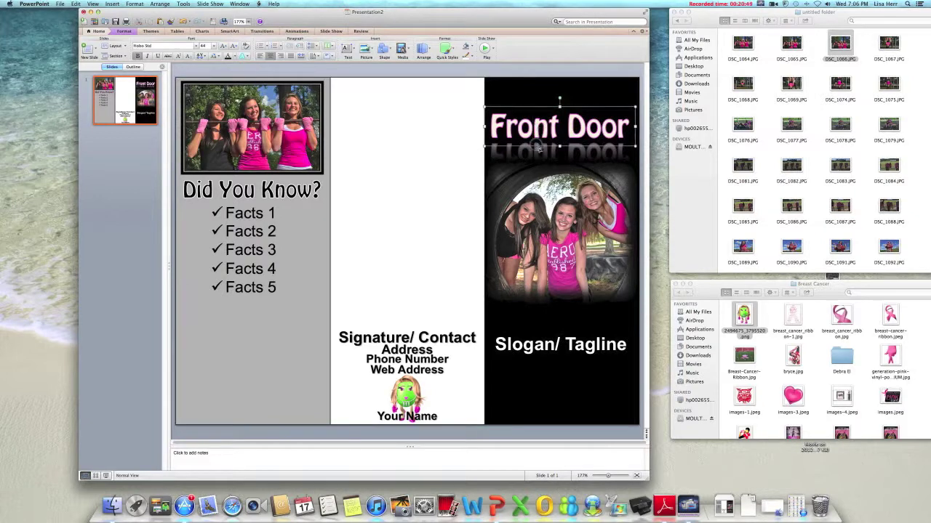
click(543, 342)
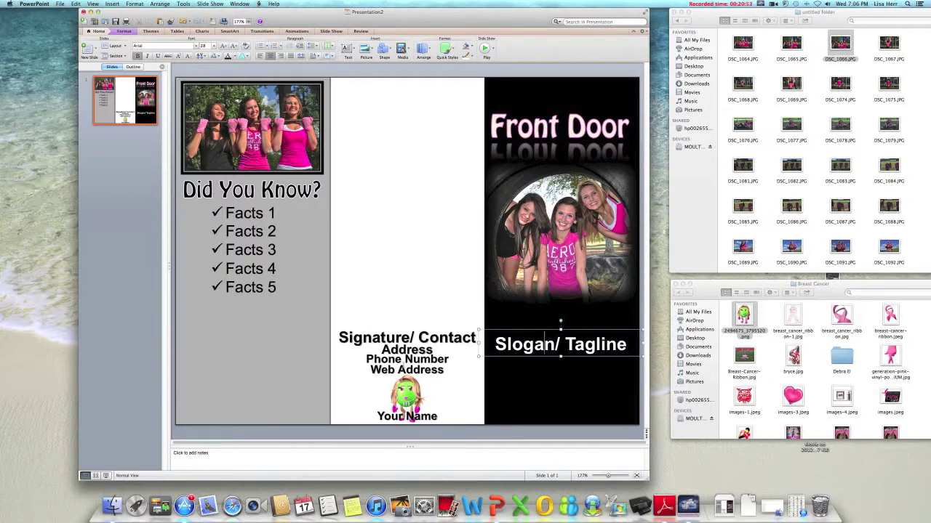
click(243, 238)
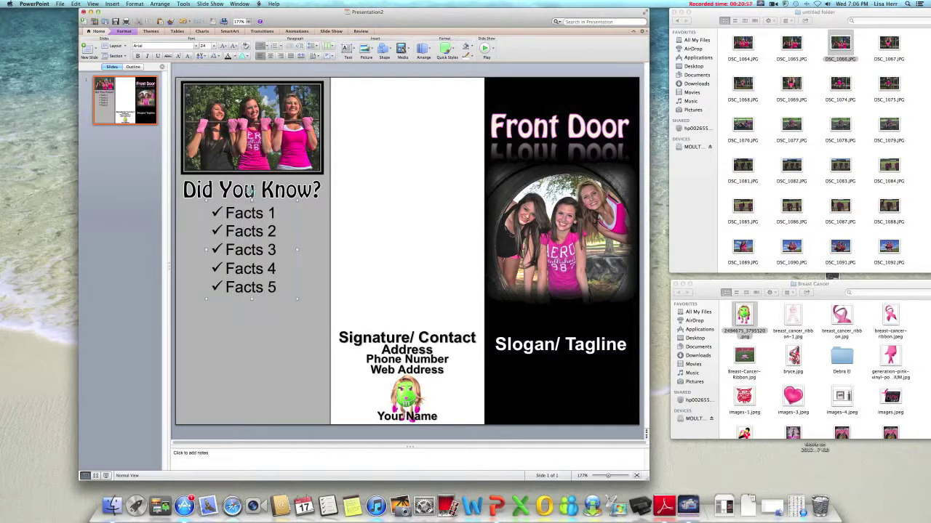
click(253, 124)
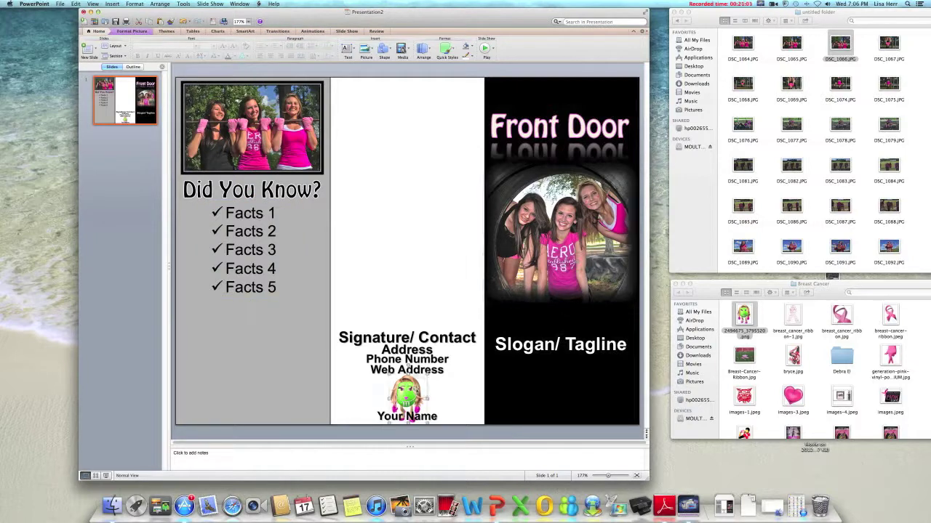
click(497, 439)
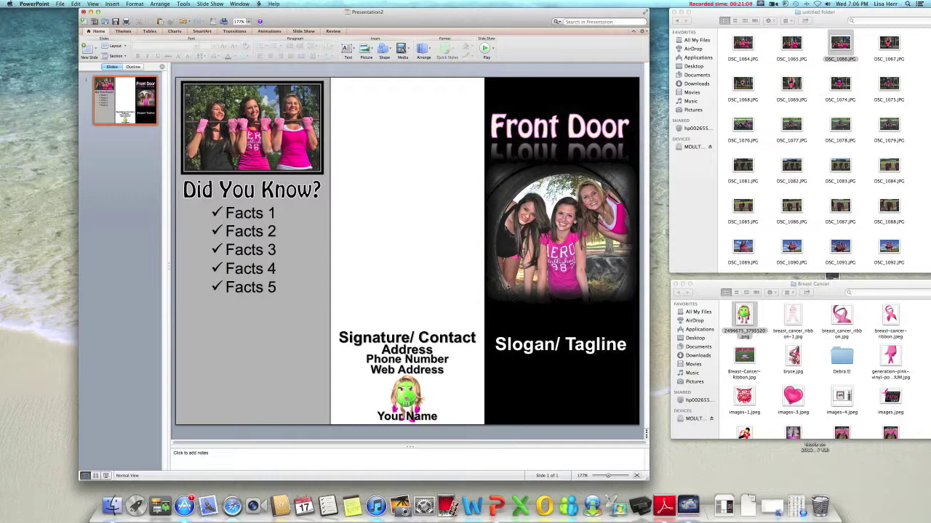
Draw a rectangle about 3.15" wide and 1.07" high over the "Slogan/ Tagline" text on the black panel
click(390, 51)
mouse_move(418, 69)
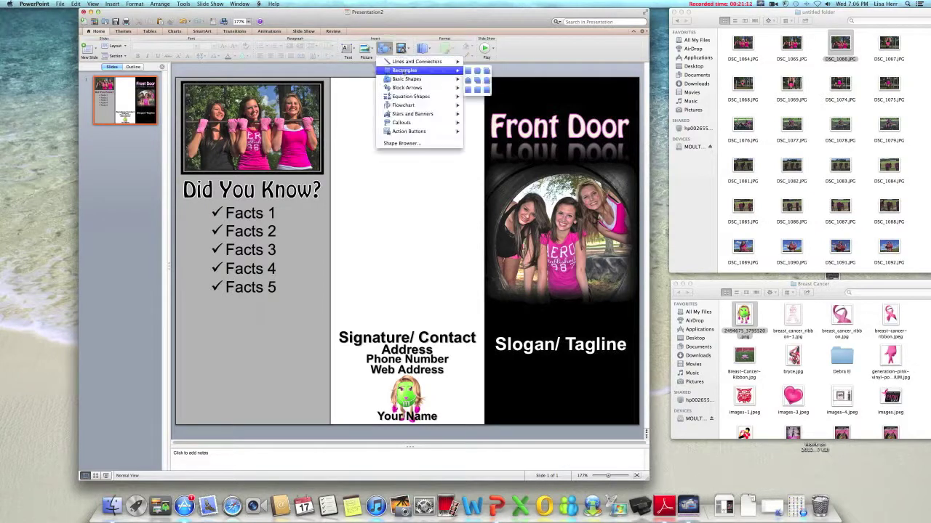
click(468, 71)
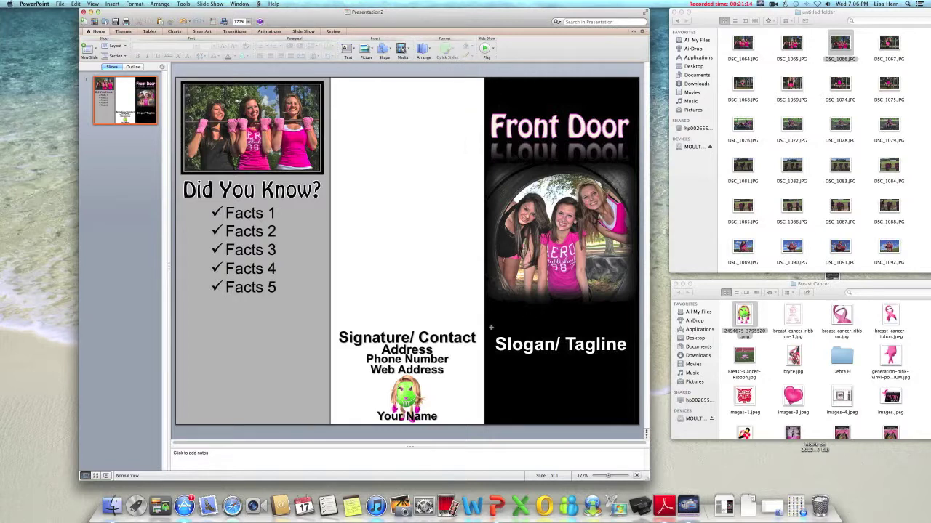
mouse_move(489, 325)
mouse_down()
mouse_move(502, 384)
mouse_move(635, 376)
mouse_up()
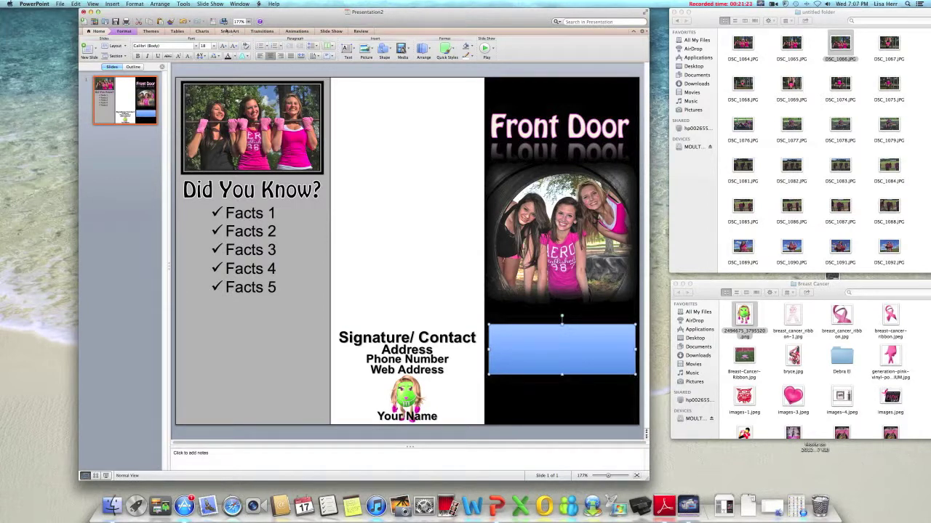
Fill the new rectangle with a custom medium pink from the color wheel and set its text outline to No Line
click(125, 32)
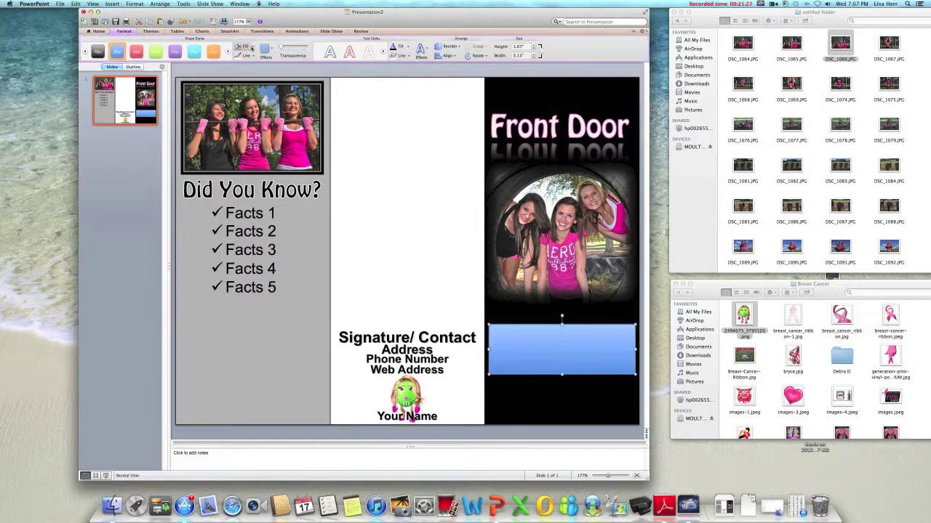
click(251, 46)
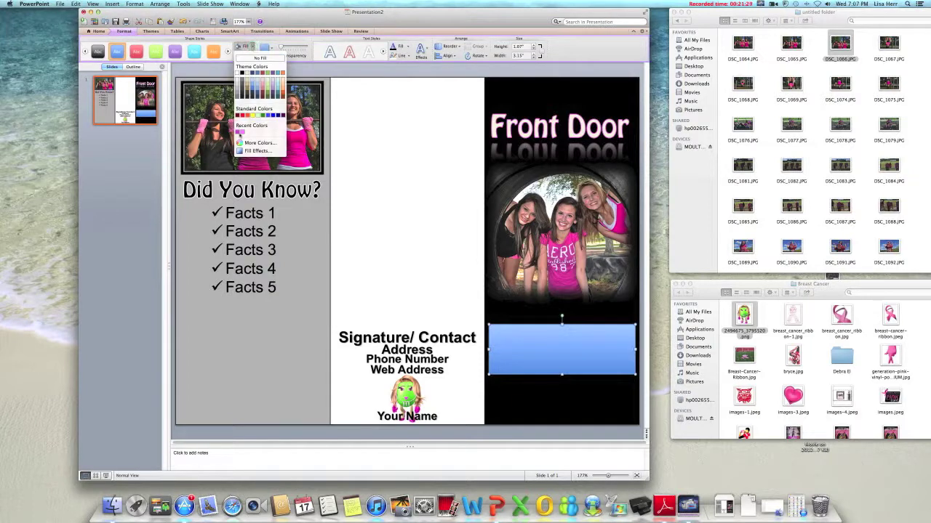
click(247, 143)
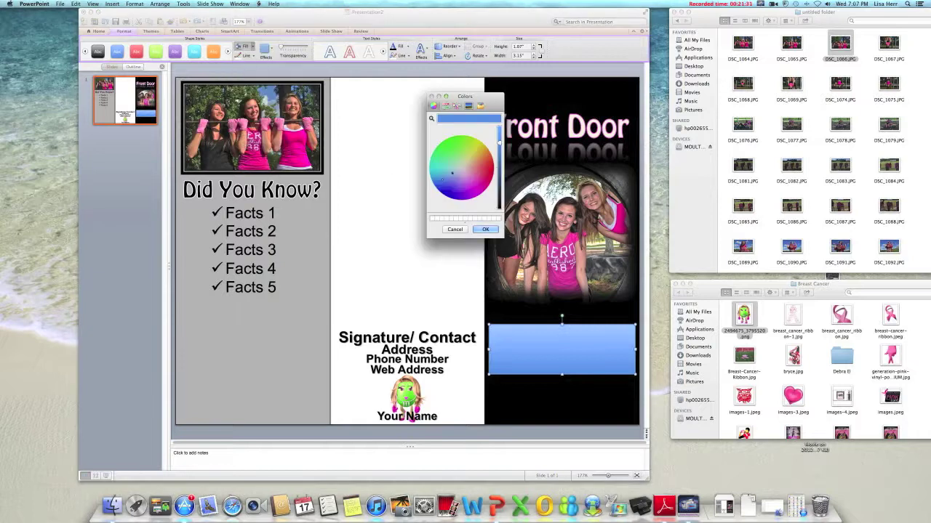
click(477, 192)
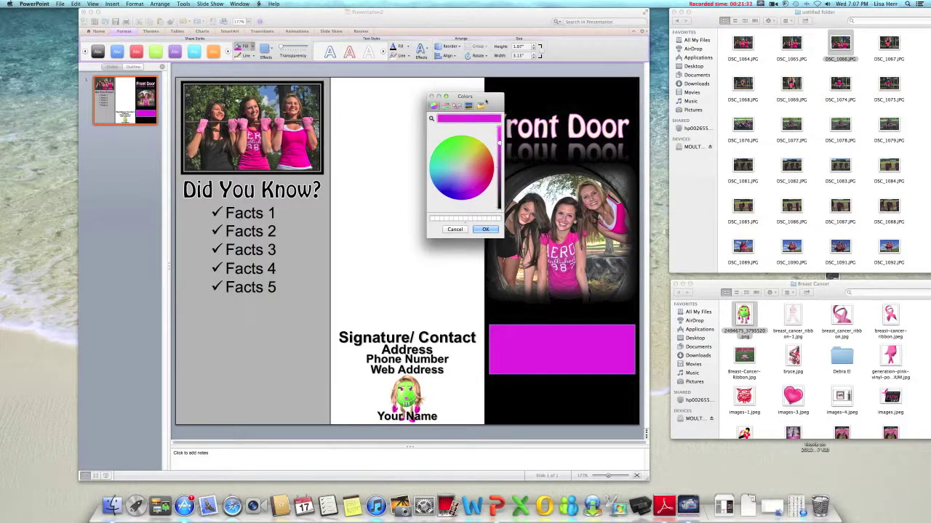
drag(486, 101, 526, 210)
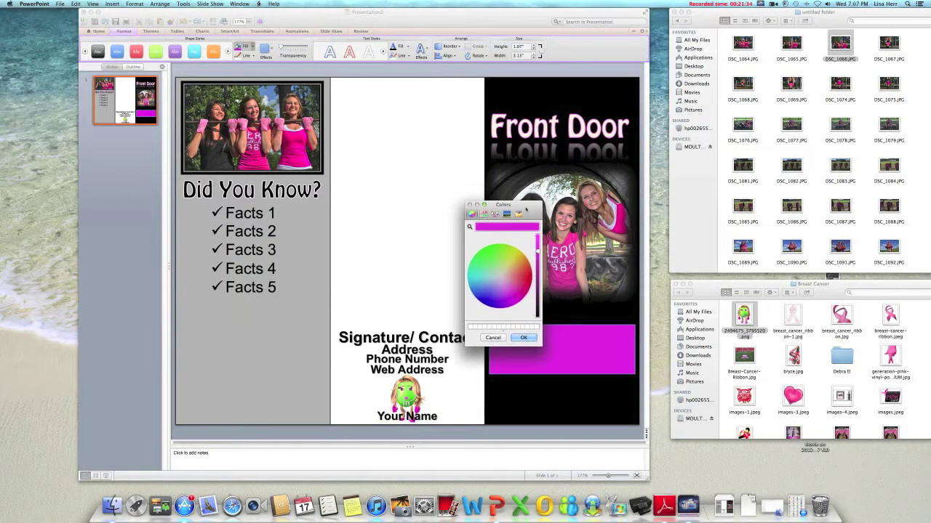
click(512, 294)
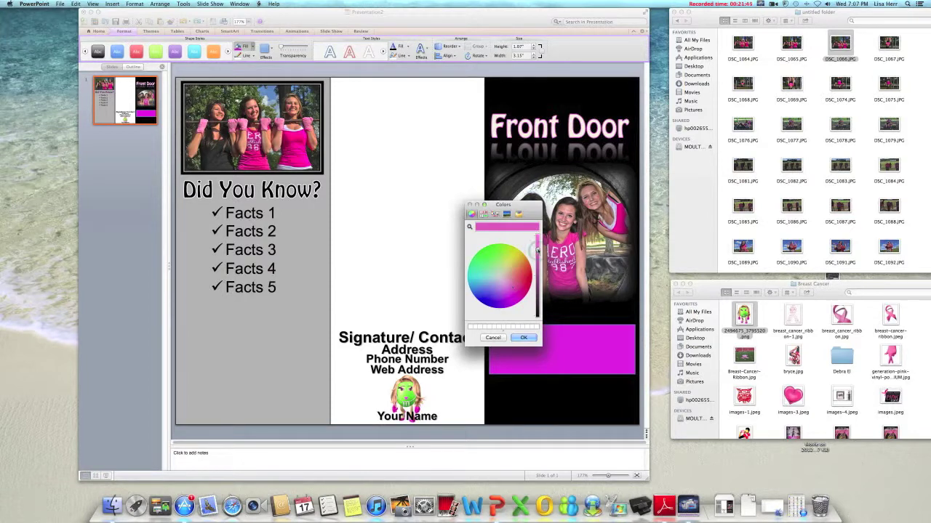
click(524, 337)
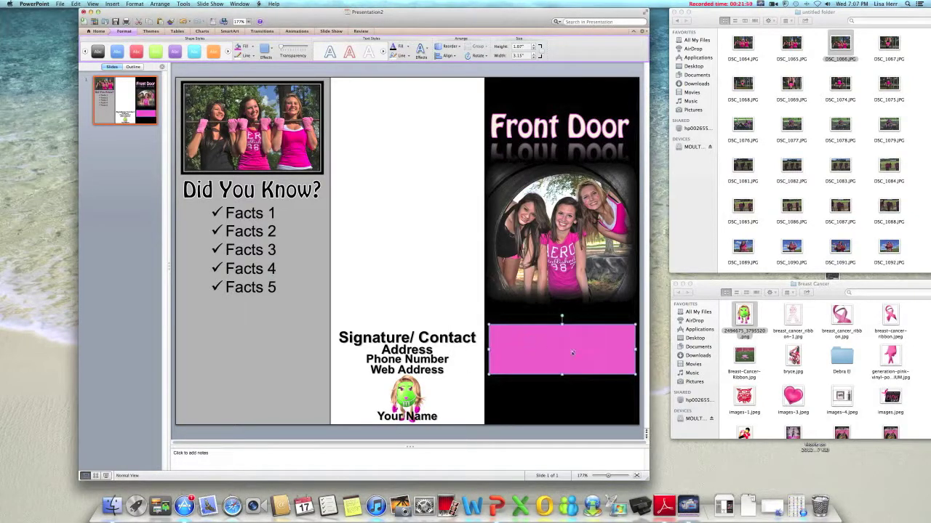
click(401, 55)
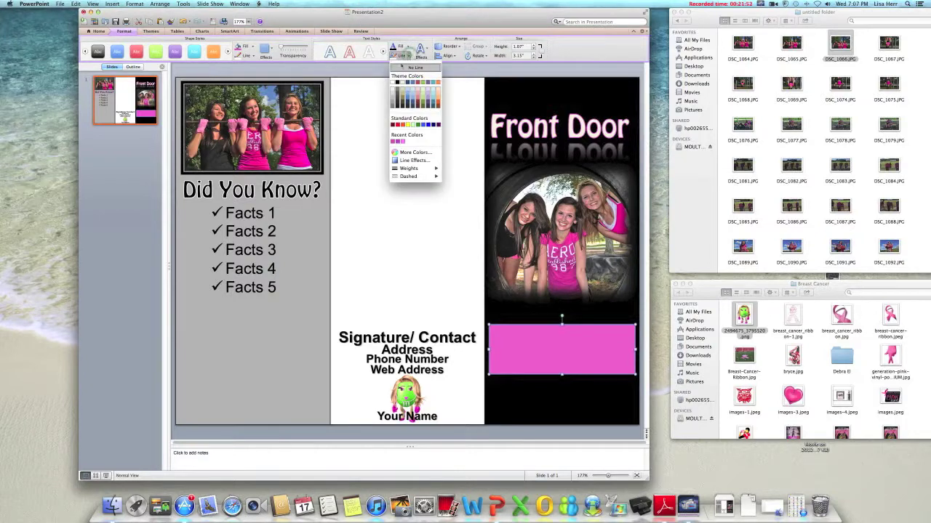
click(412, 68)
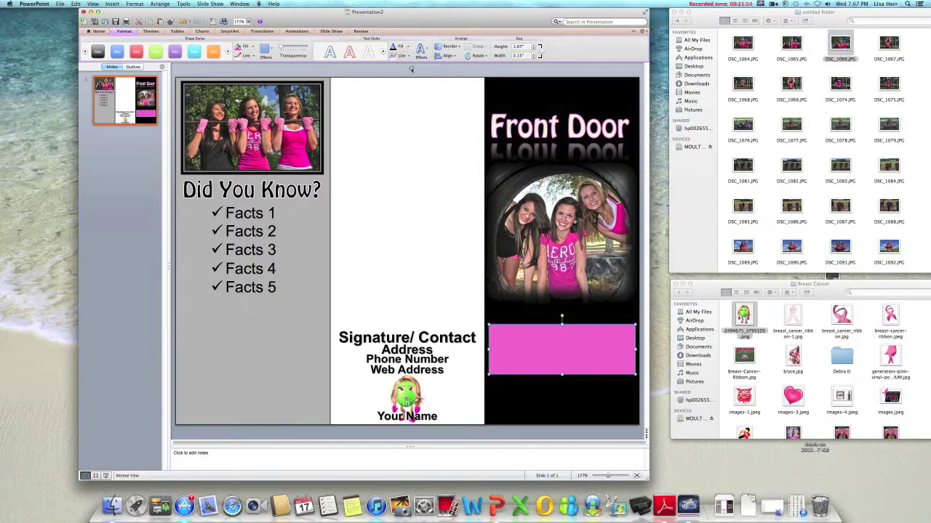
Try to move the pink rectangle behind the slogan text by sending it backward three times
right_click(561, 342)
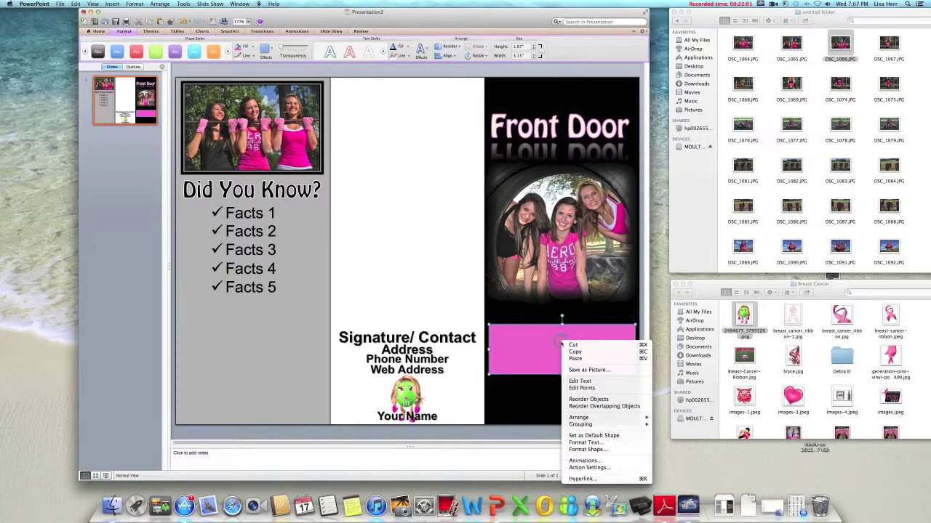
mouse_move(582, 419)
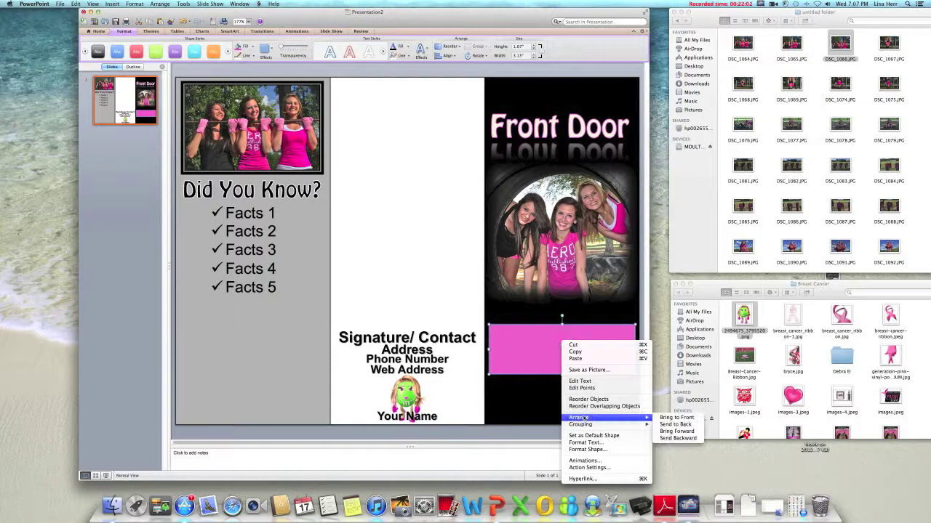
click(676, 438)
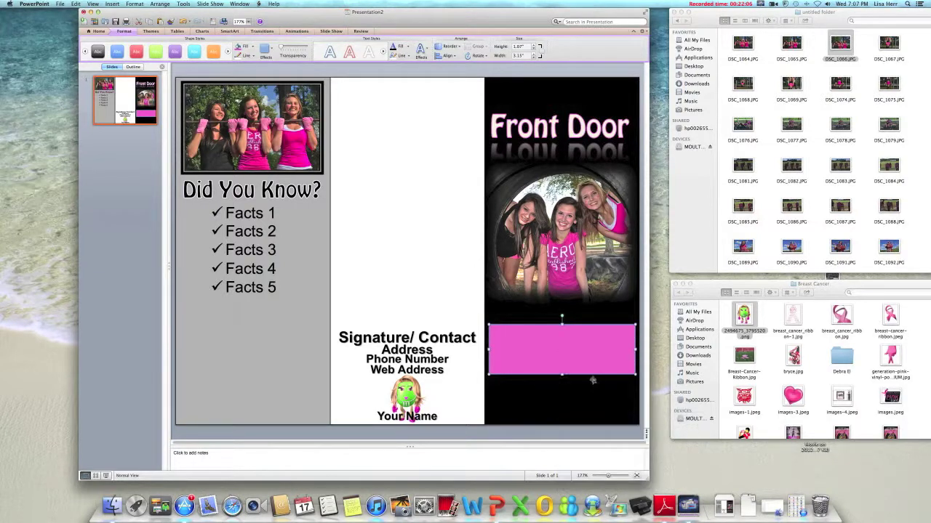
right_click(568, 347)
mouse_move(604, 423)
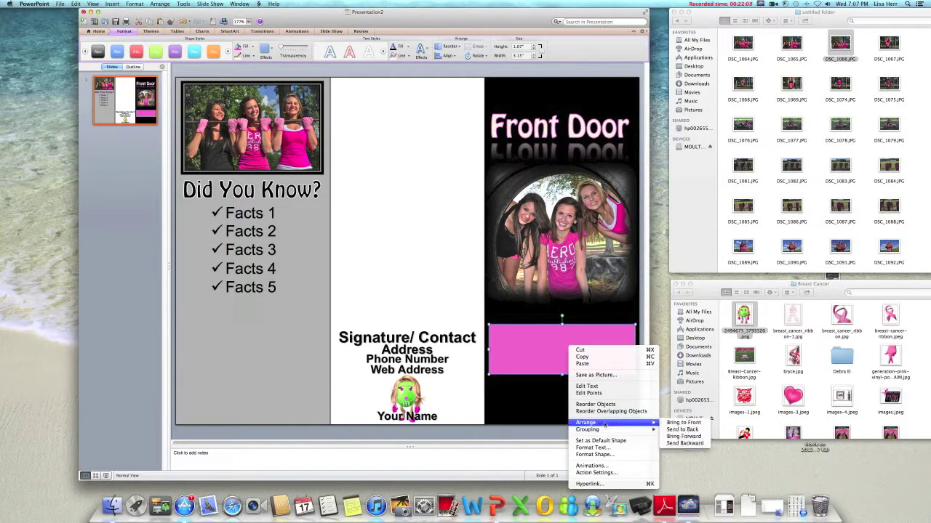
click(689, 444)
right_click(571, 349)
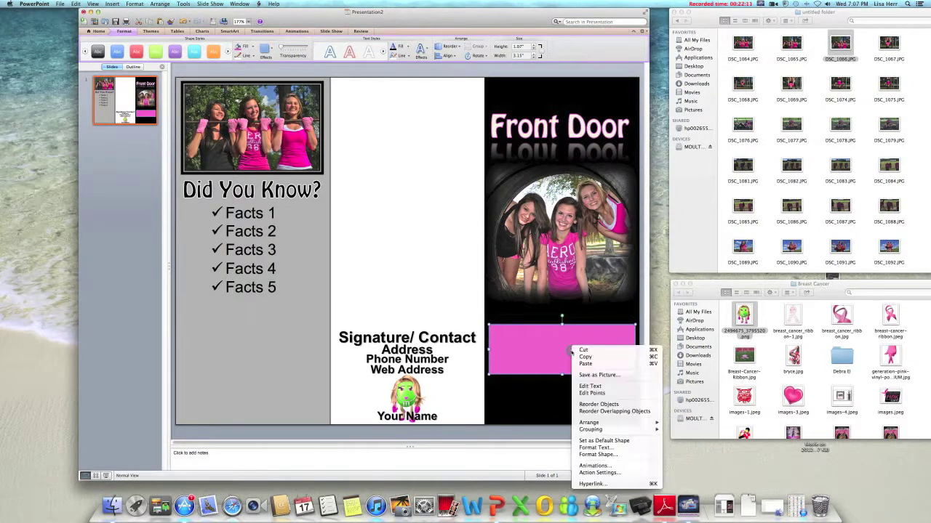
mouse_move(613, 423)
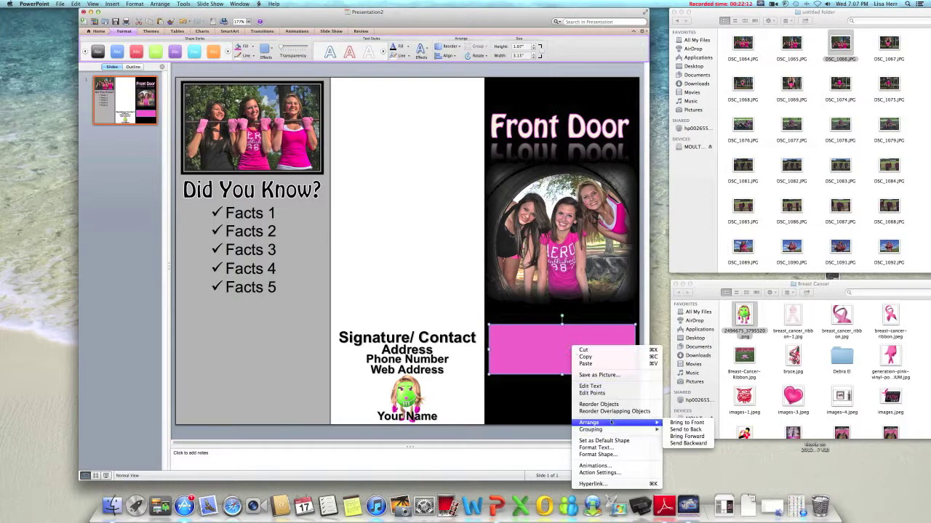
click(685, 440)
Send the pink rectangle to the very back of the slide's stacking order
right_click(567, 339)
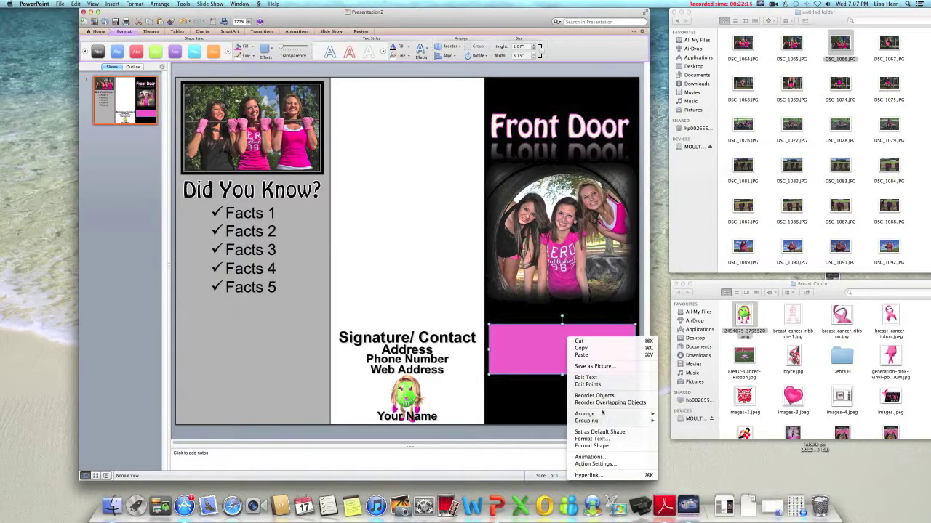
mouse_move(605, 414)
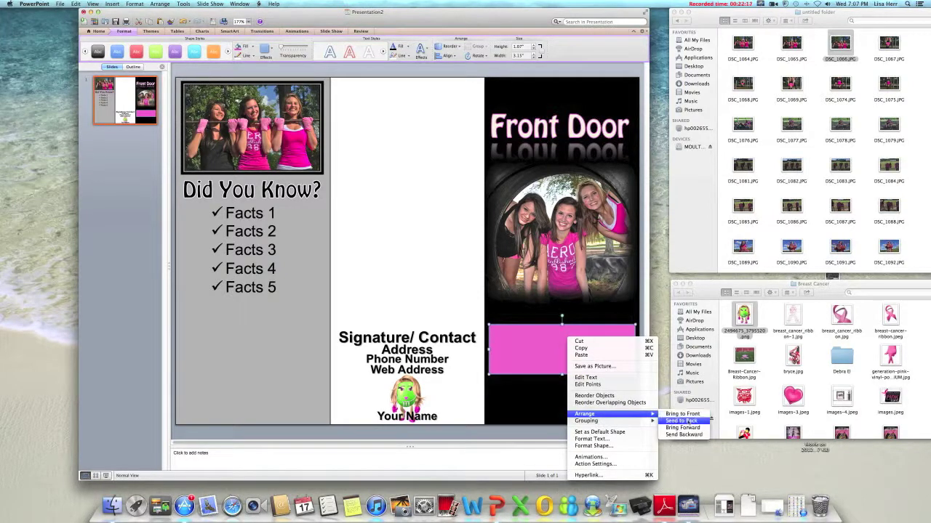
click(681, 421)
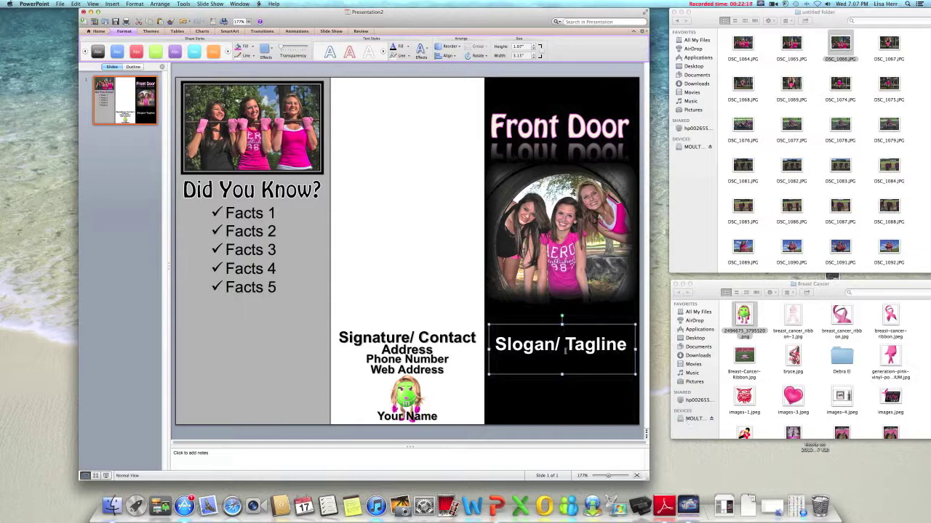
Send the black panel to the back so it lies behind the pink rectangle
click(563, 314)
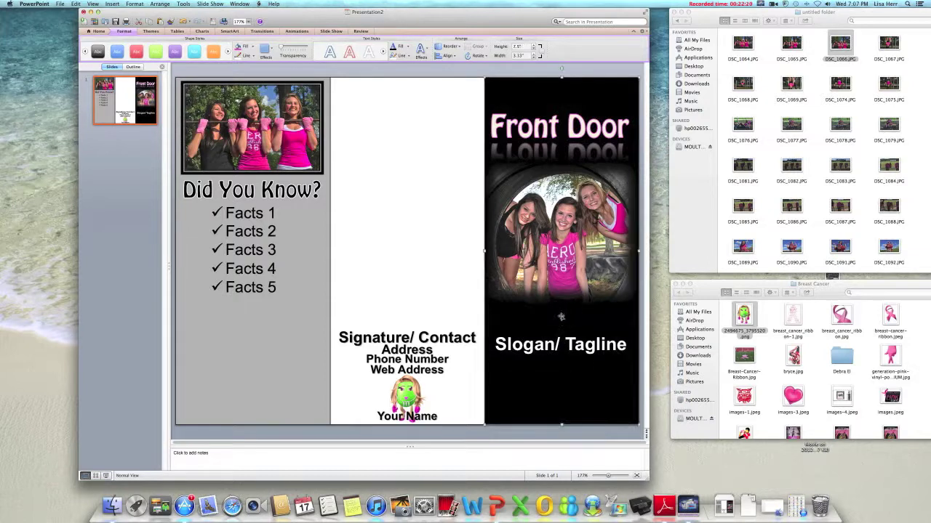
right_click(561, 316)
mouse_move(587, 392)
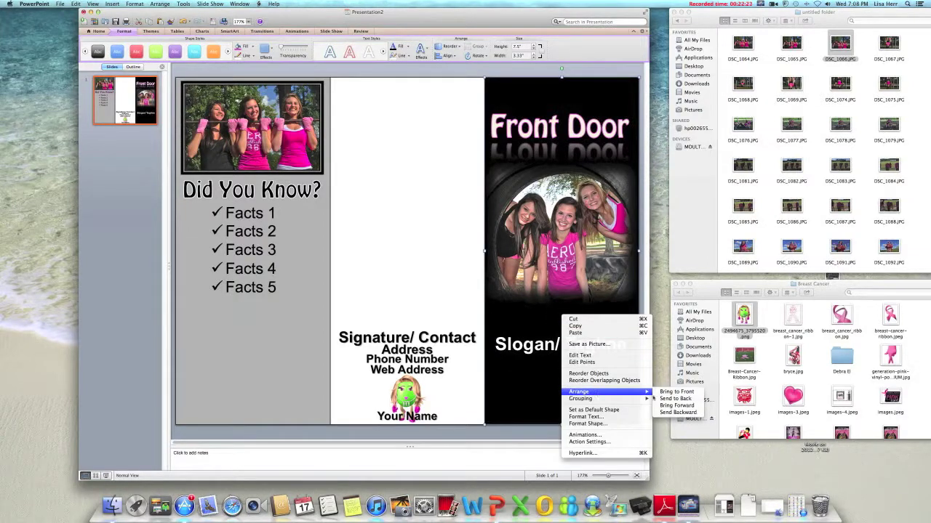
click(677, 400)
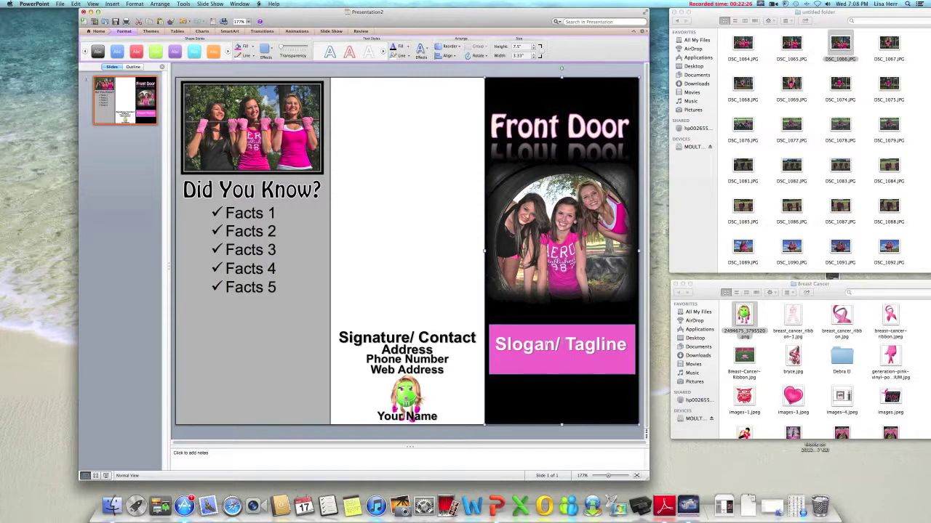
Center the slogan text vertically on the pink rectangle and apply an outer shadow preset to its lettering
click(551, 356)
drag(550, 356, 549, 362)
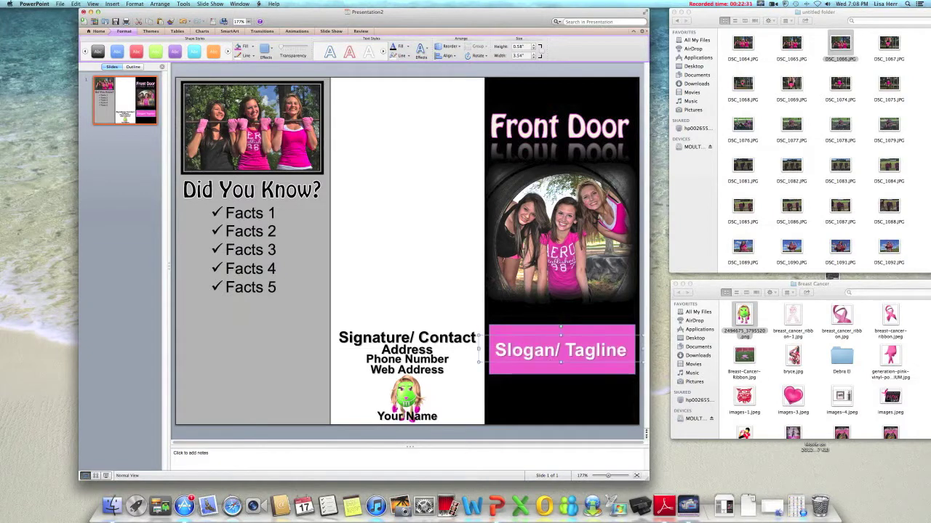
click(421, 55)
mouse_move(447, 64)
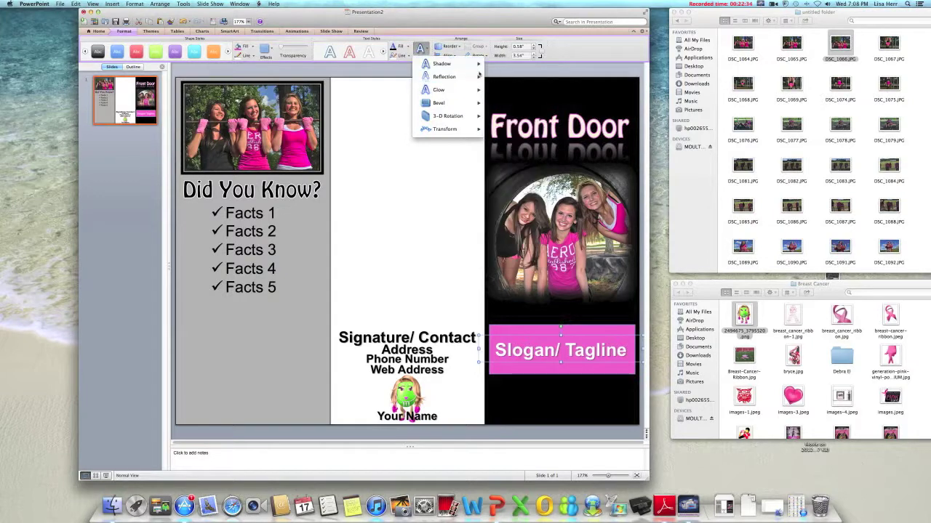
click(494, 73)
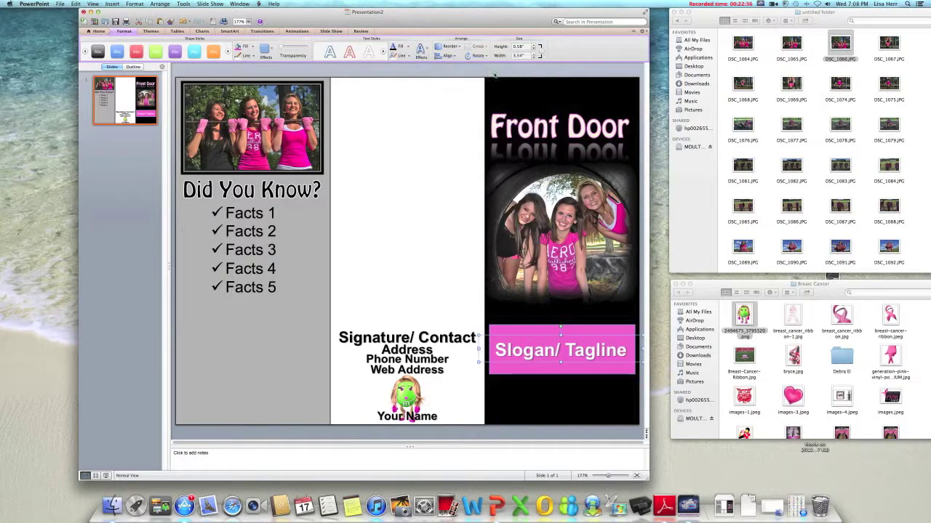
click(421, 49)
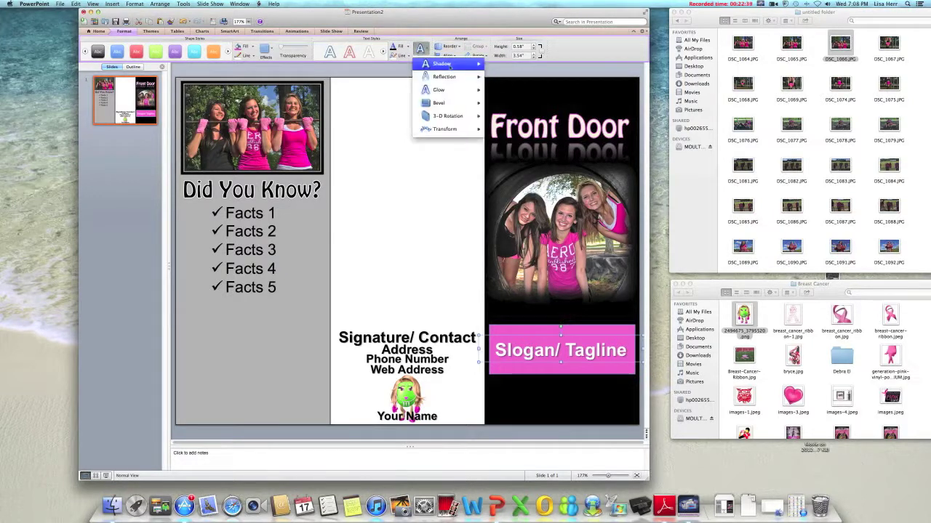
mouse_move(444, 64)
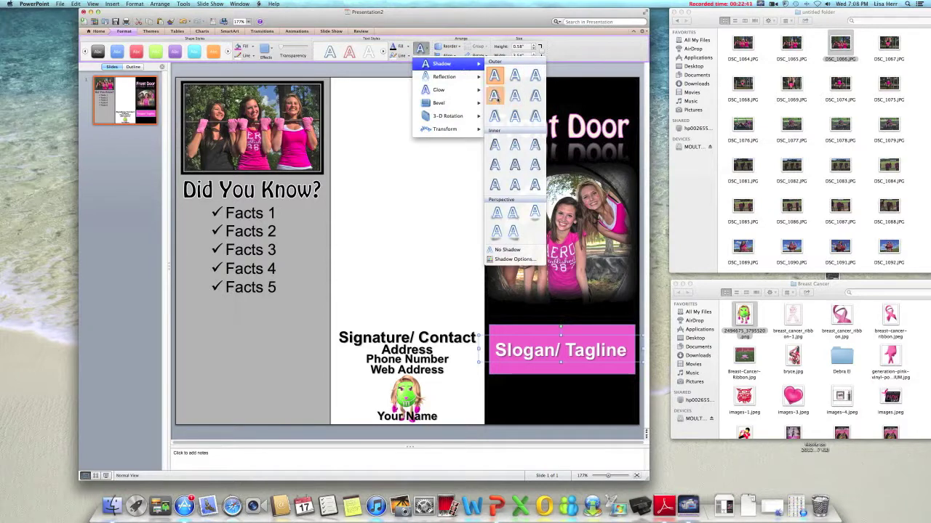
click(495, 95)
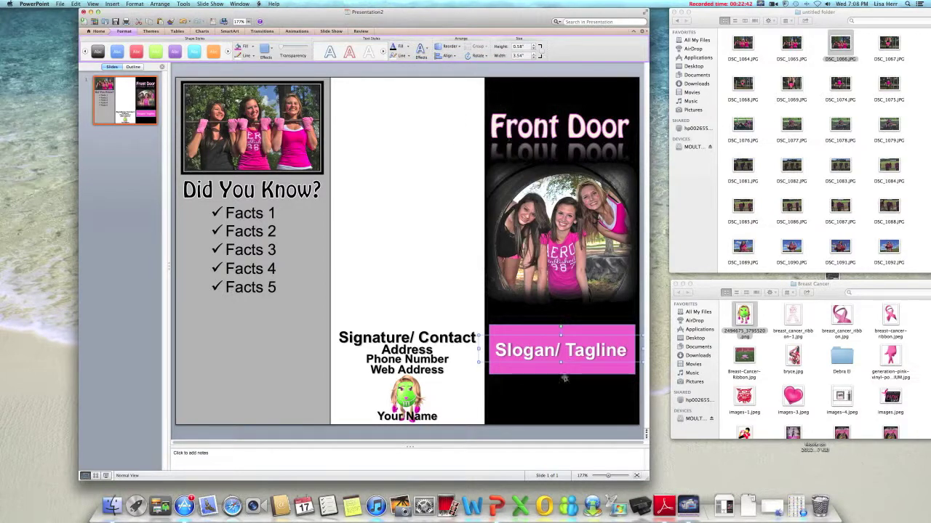
Shrink the pink rectangle evenly around the slogan to a height of about 0.78 inches
click(552, 324)
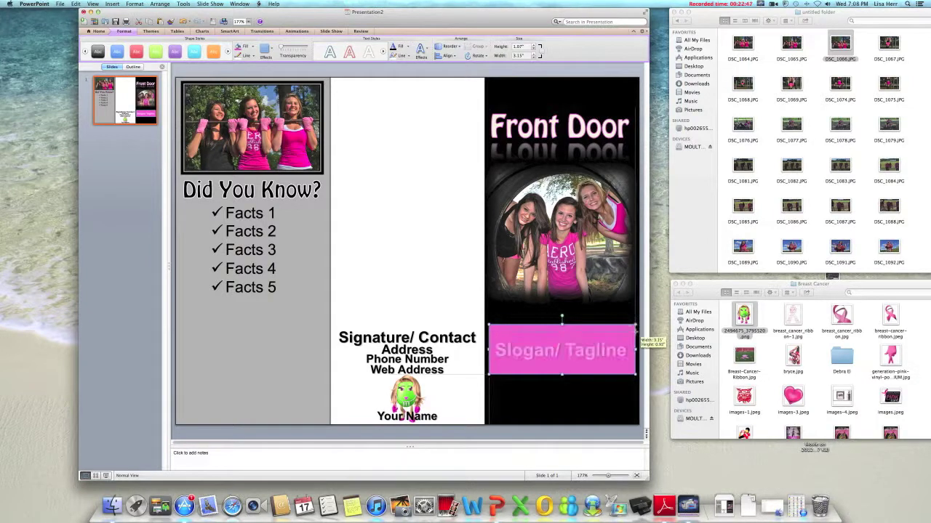
drag(562, 325, 562, 332)
drag(561, 375, 561, 368)
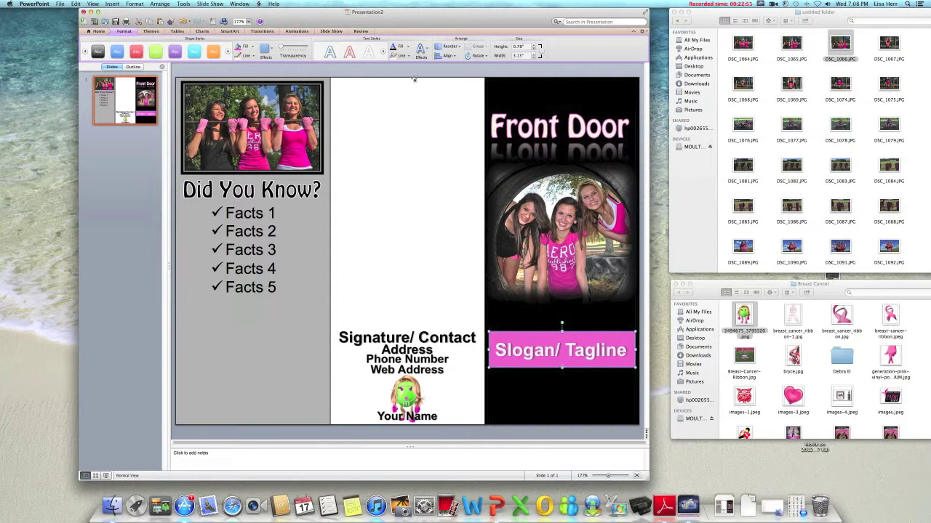
Give the pink rectangle behind the slogan a thick white outline and deselect it
click(253, 56)
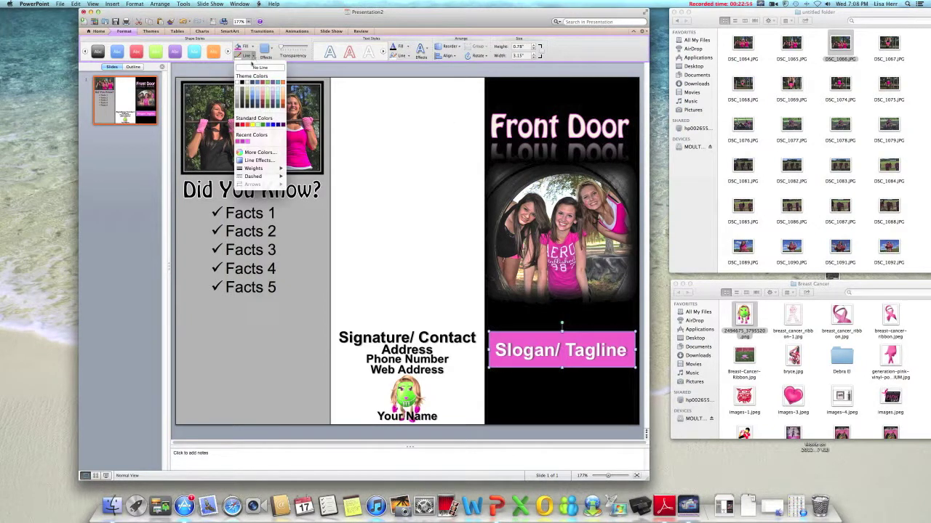
click(239, 84)
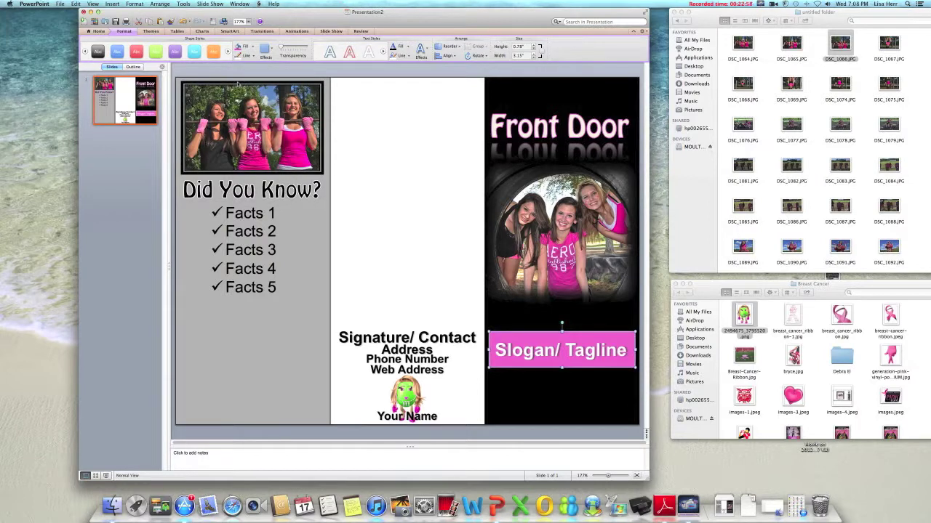
click(253, 55)
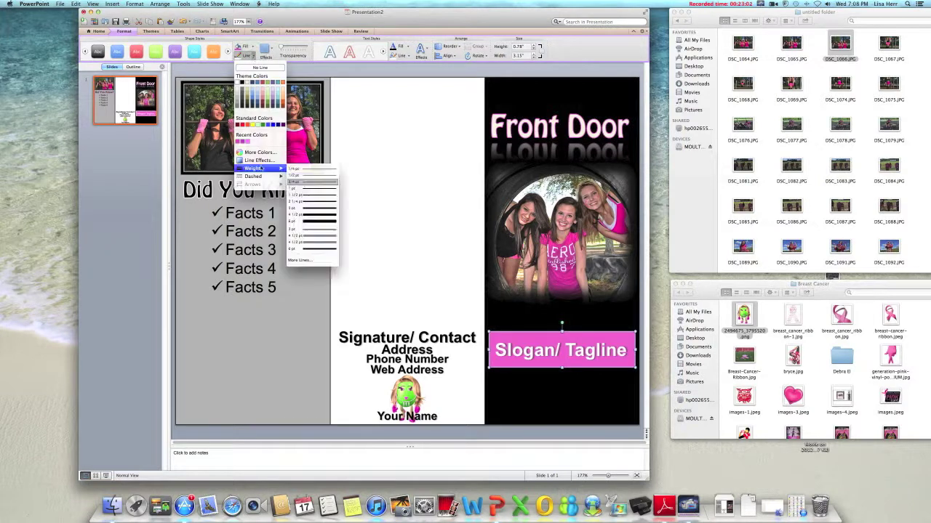
click(320, 213)
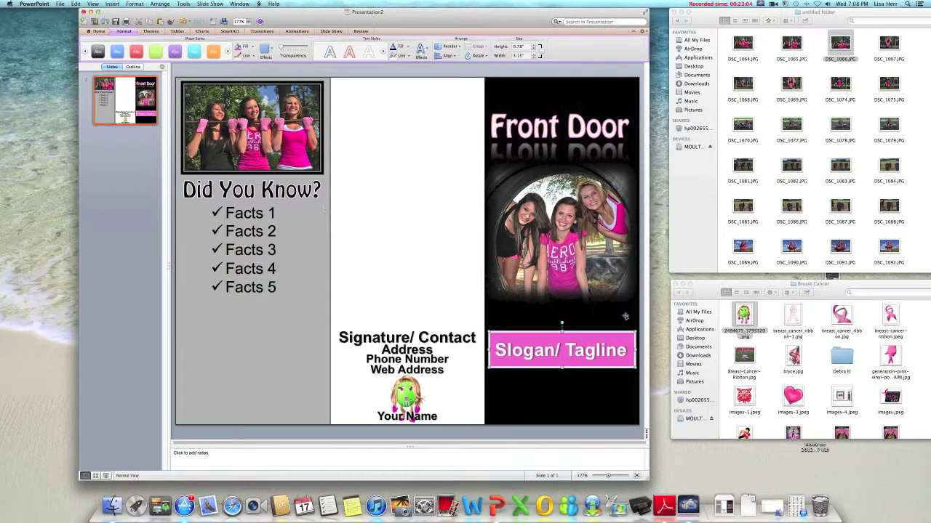
click(658, 313)
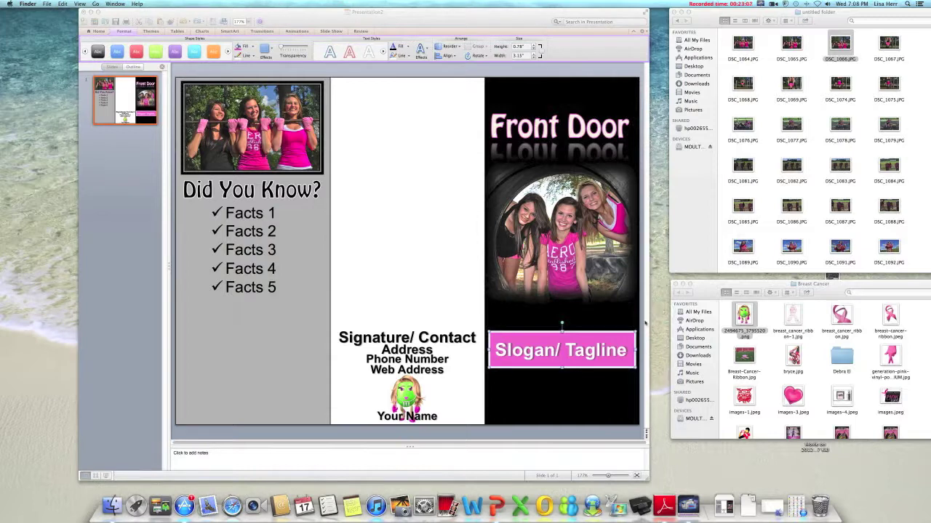
click(642, 318)
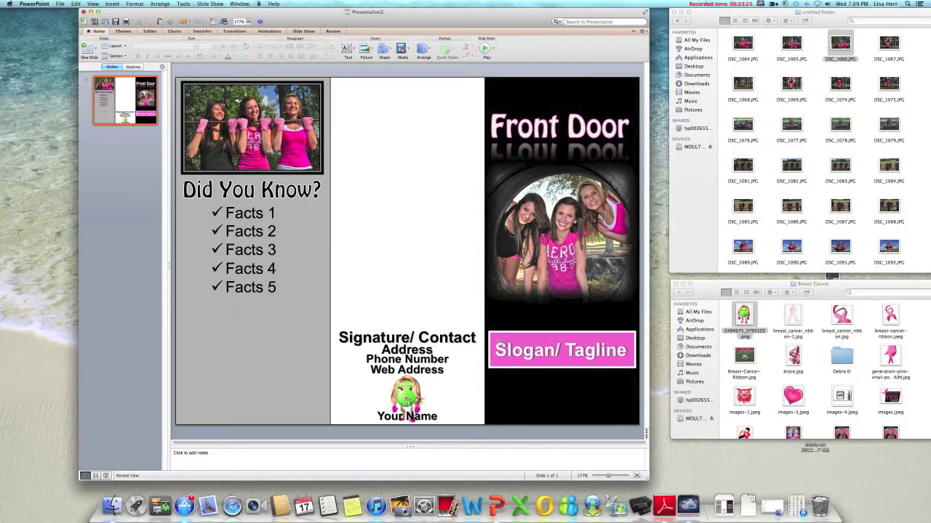
click(573, 333)
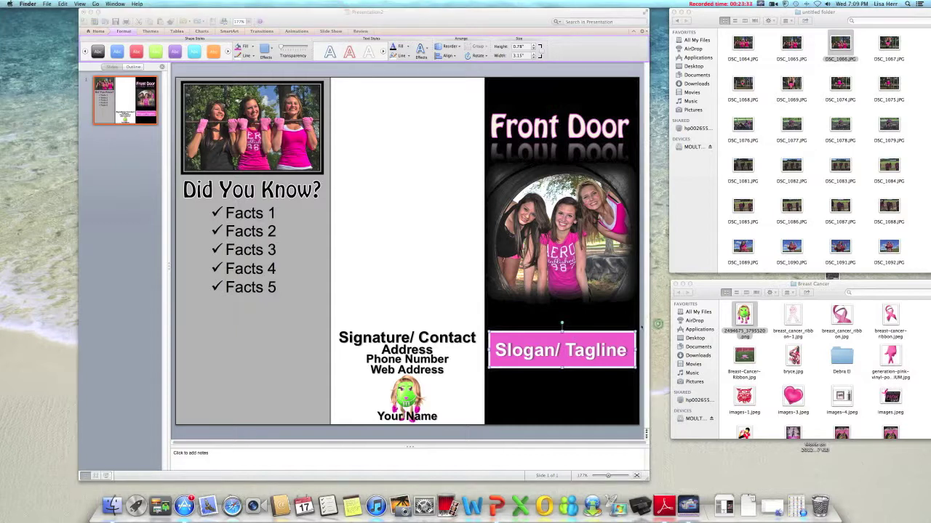
click(641, 331)
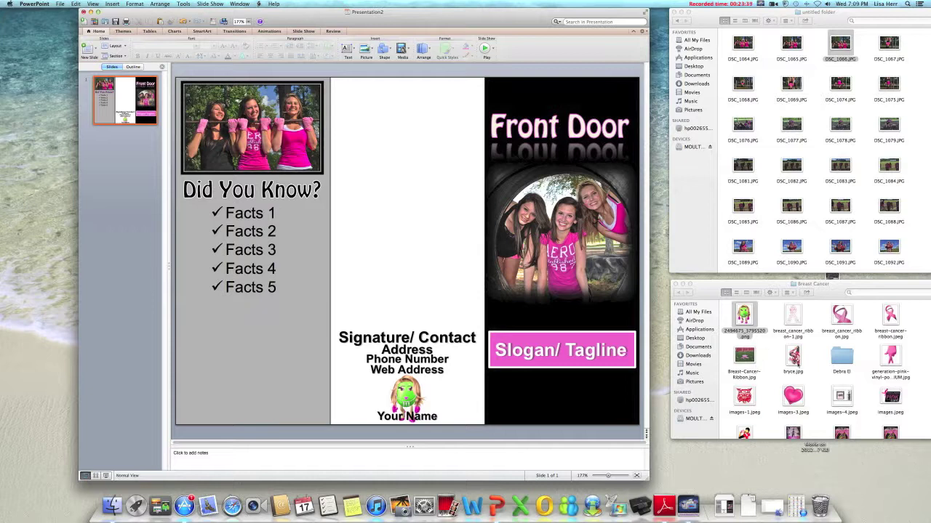
Insert the breast-cancer-ribbon.jpeg picture on the gray panel's lower part, scaled to about 3.27 inches high by 2.36 inches wide
scroll(799, 368, down, 3)
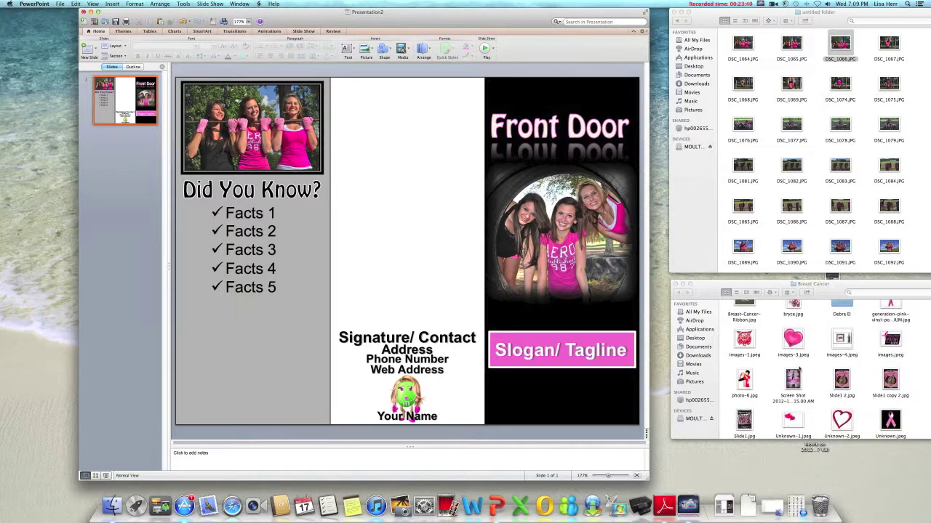
scroll(763, 370, up, 3)
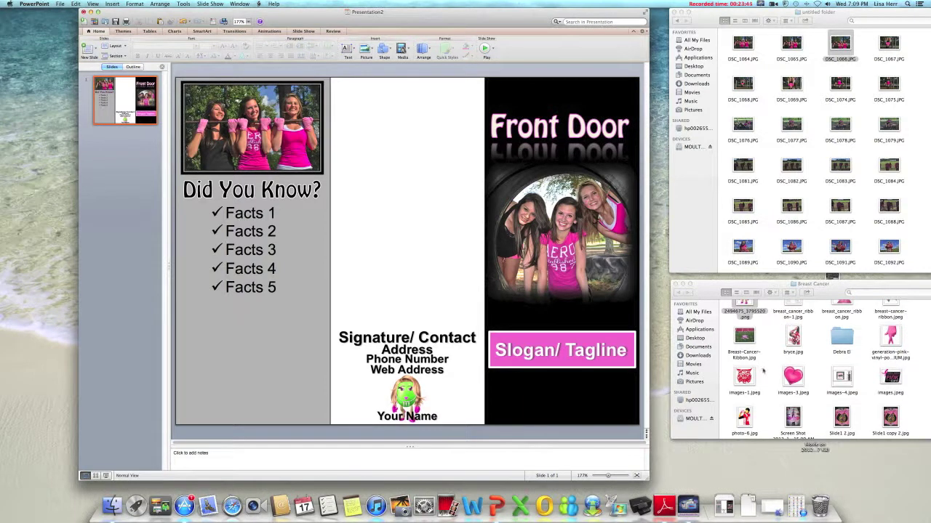
scroll(768, 368, up, 2)
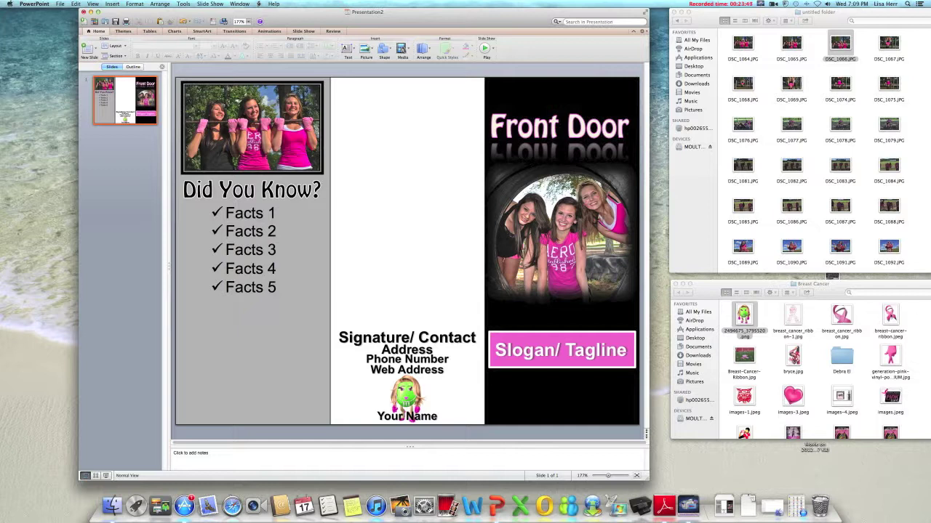
drag(890, 315, 256, 346)
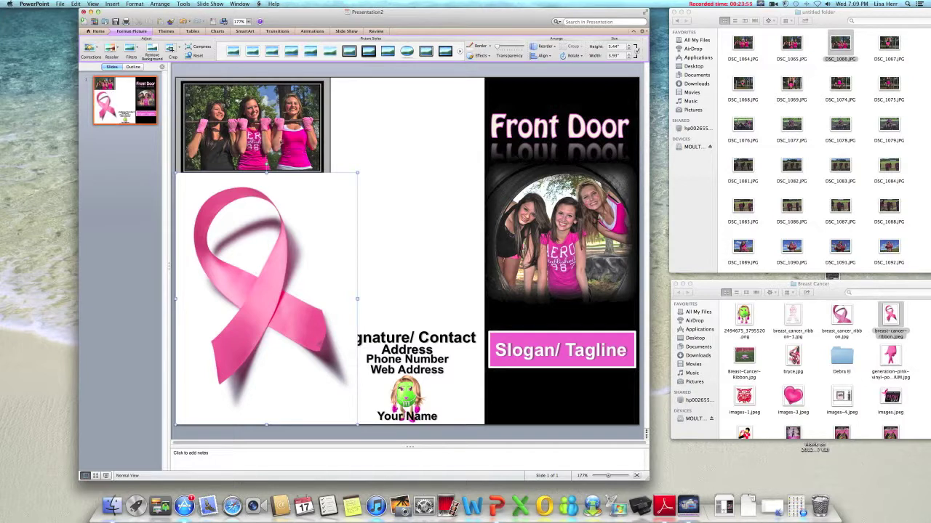
drag(357, 174, 284, 274)
drag(244, 317, 266, 305)
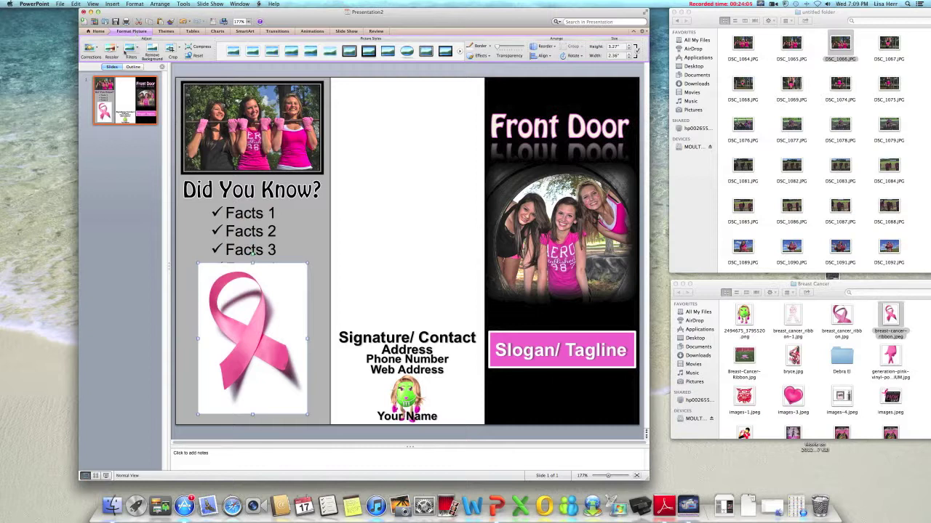
Try the strongest color saturation preset on the ribbon picture and undo it
click(117, 51)
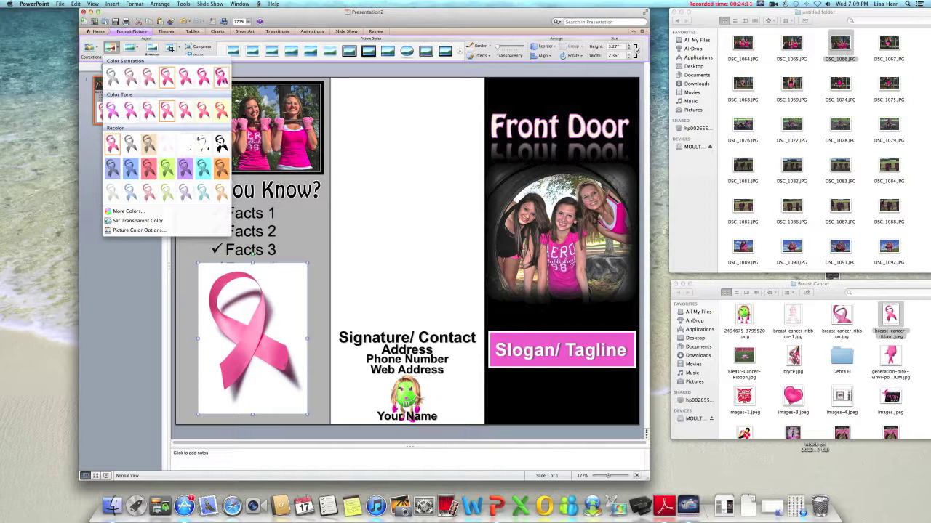
click(221, 76)
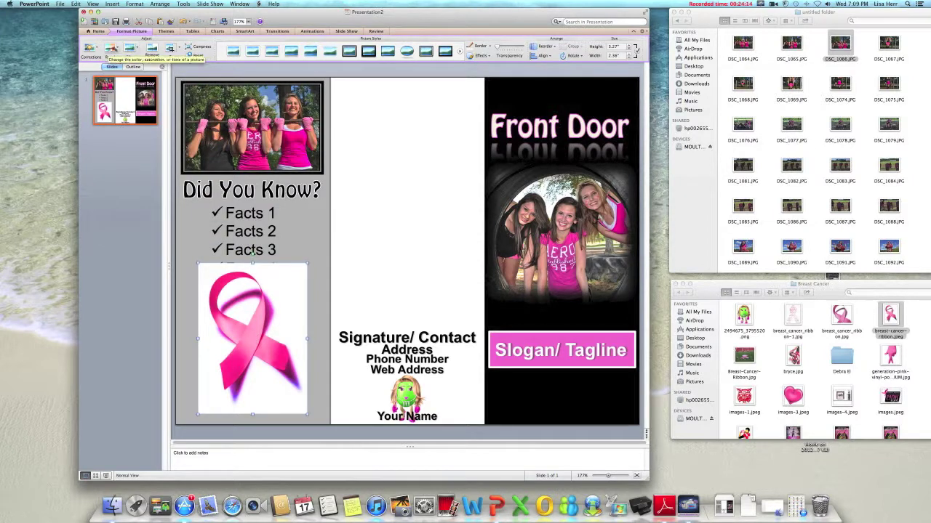
click(117, 49)
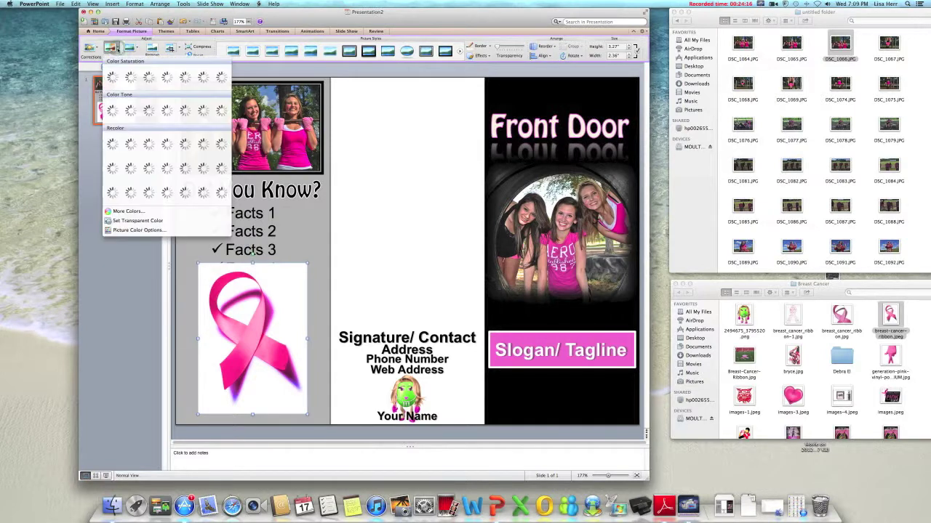
click(119, 50)
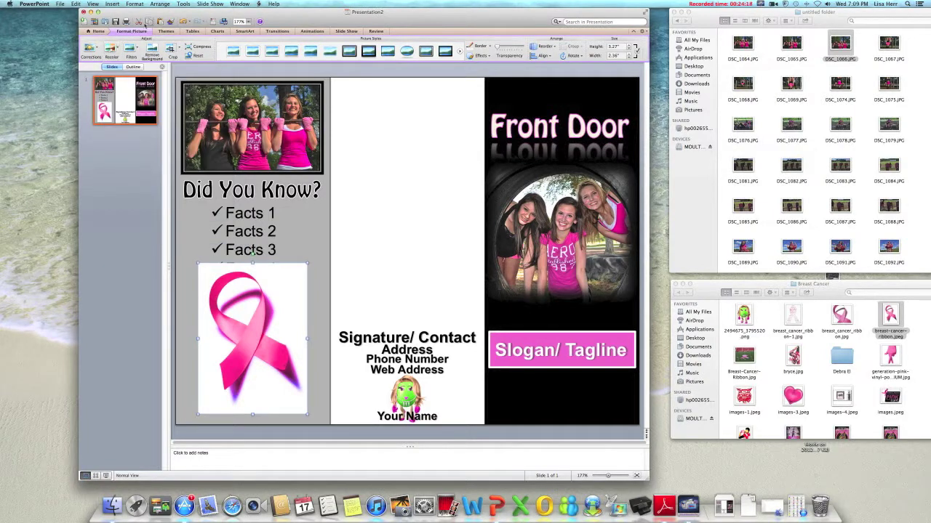
click(183, 21)
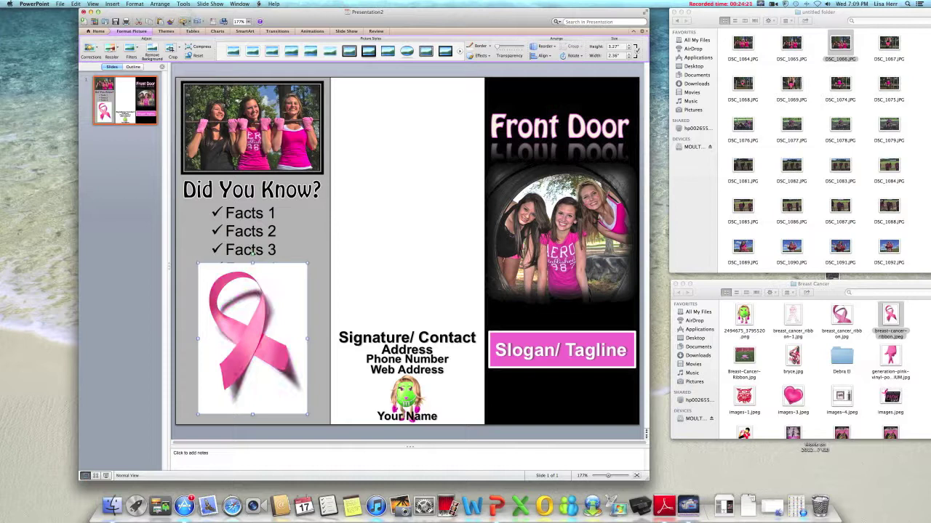
Make the ribbon picture's white background transparent with Set Transparent Color
click(118, 50)
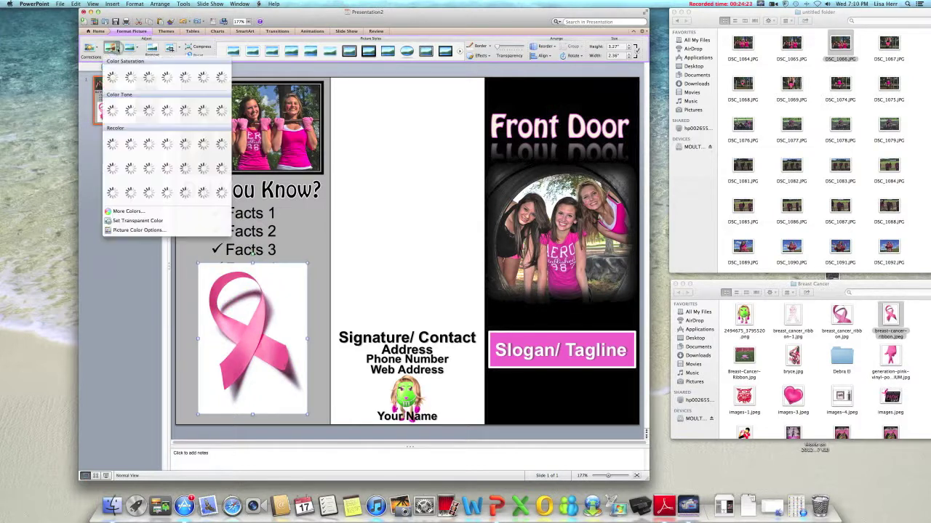
click(148, 221)
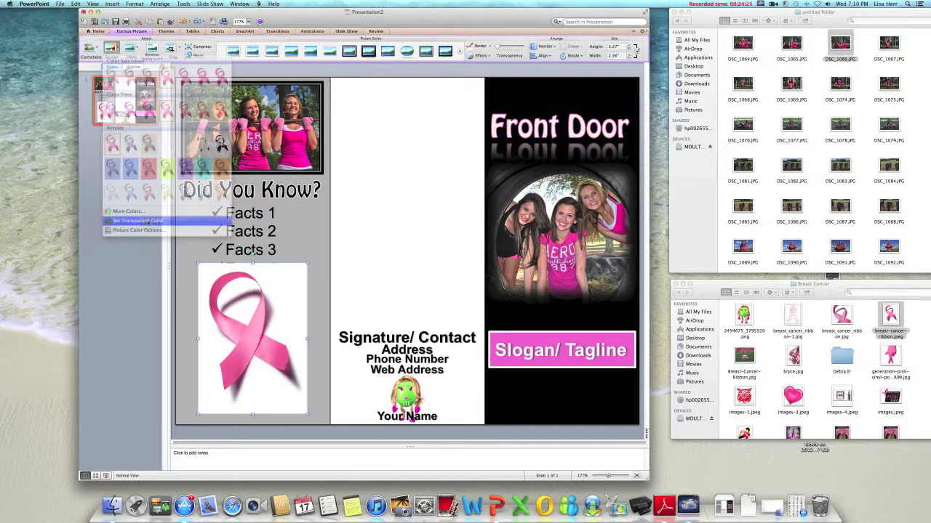
click(284, 278)
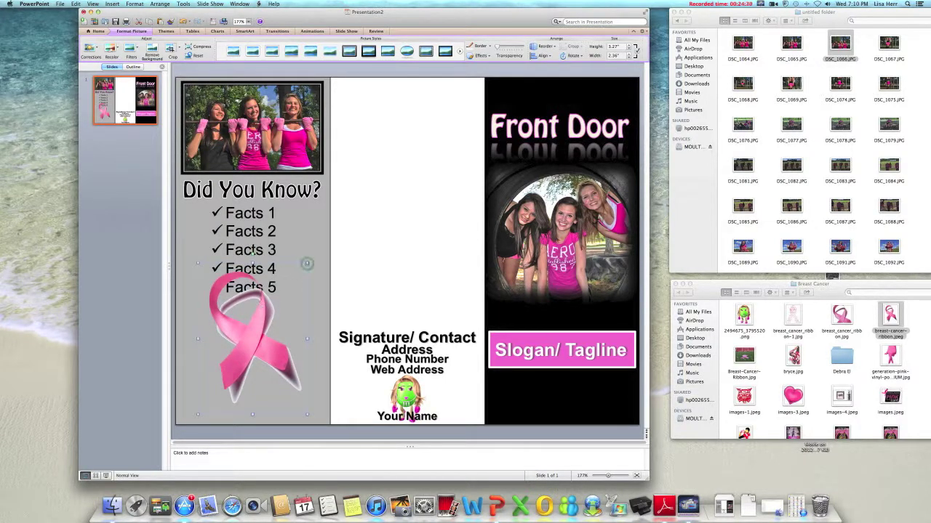
Shrink the ribbon to about 1.2 by 0.87 inches beneath the slogan on the black panel and apply the strongest color saturation preset
drag(306, 263, 254, 329)
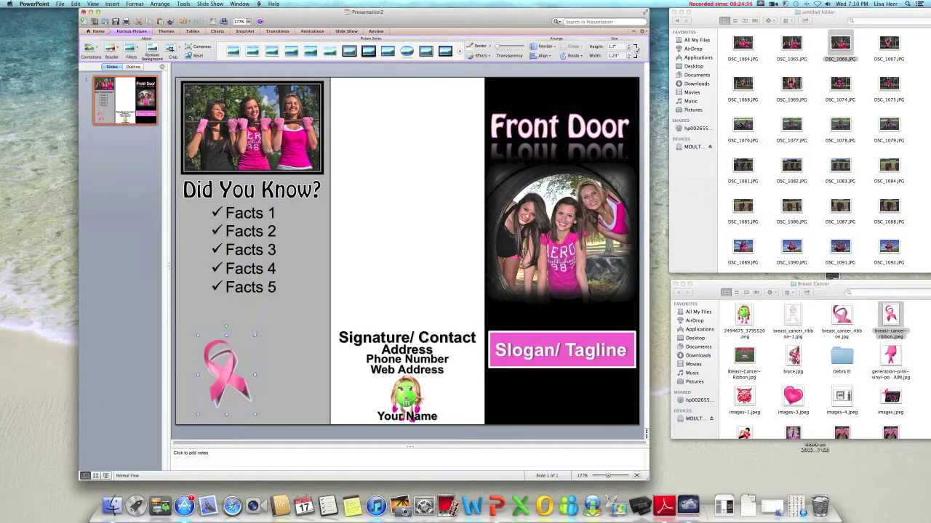
drag(254, 335, 517, 396)
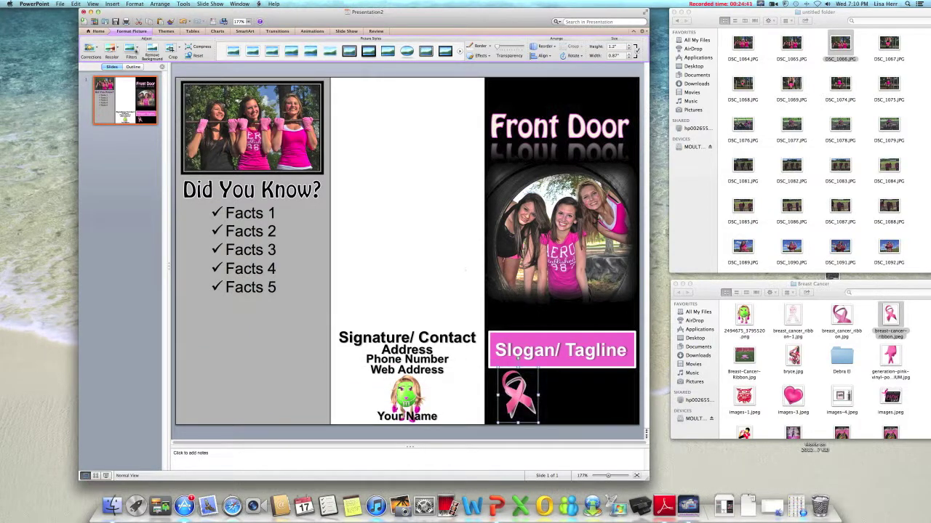
click(111, 48)
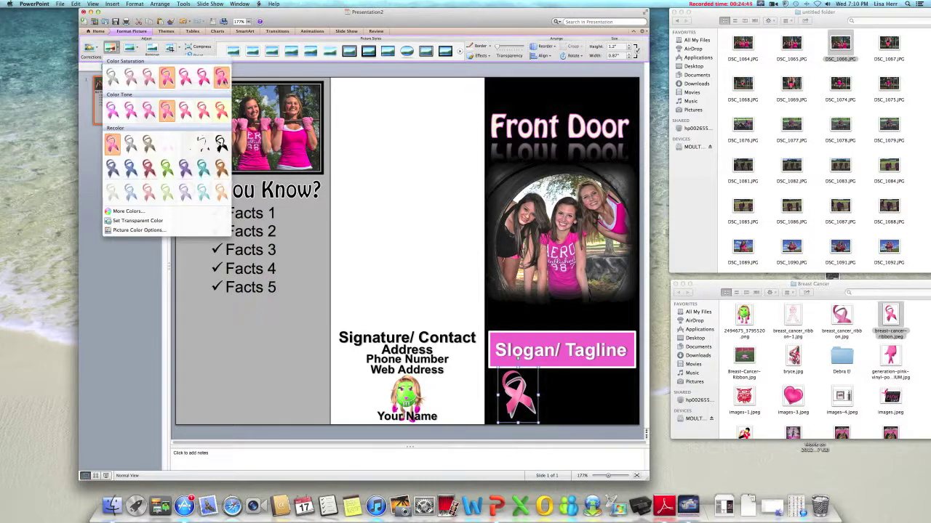
click(226, 81)
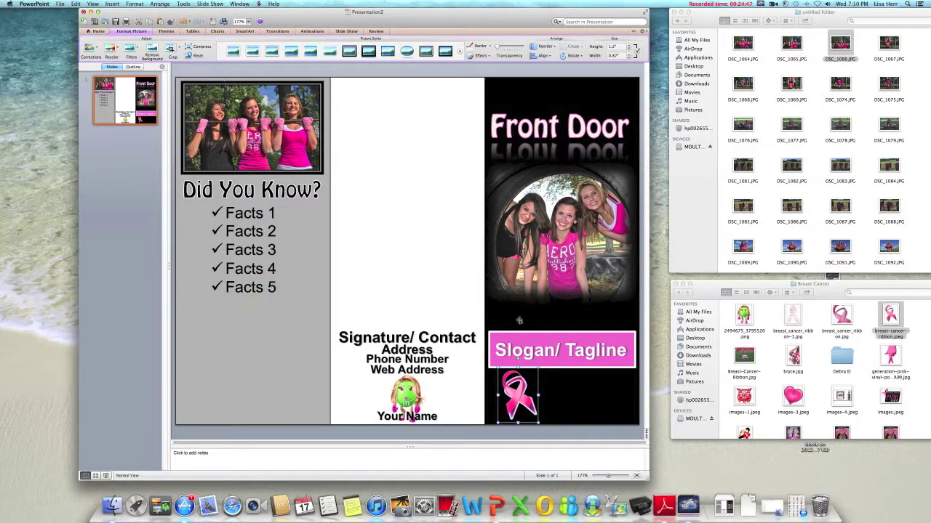
Shrink the ribbon to about 0.96 by 0.7 inches over the first letter of the Front Door title and send it to the back
drag(539, 369, 507, 115)
right_click(507, 116)
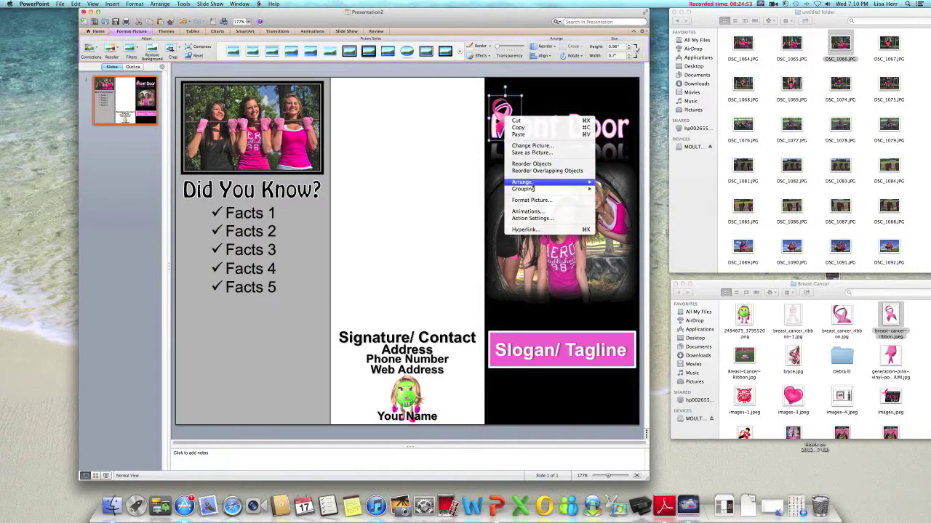
mouse_move(545, 182)
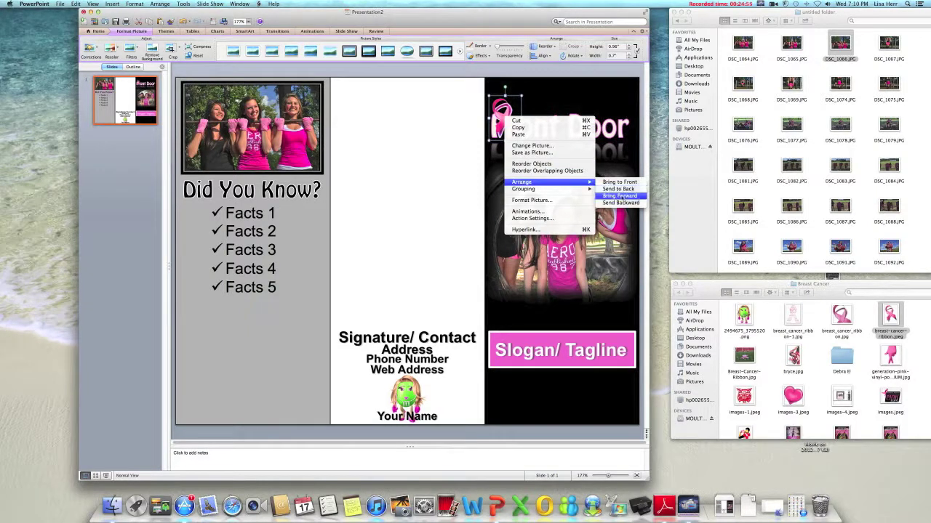
click(618, 189)
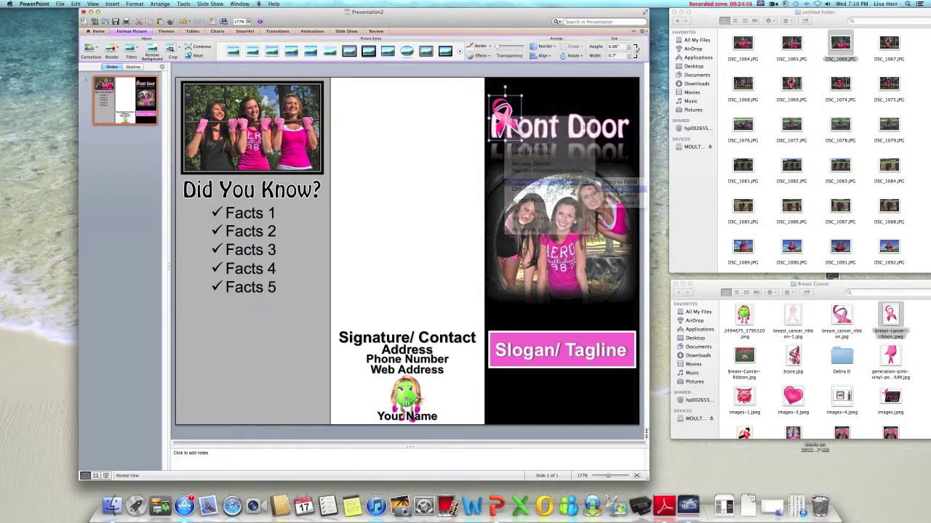
Send the front panel's black background rectangle to the back, behind the ribbon
click(590, 95)
right_click(591, 95)
mouse_move(618, 171)
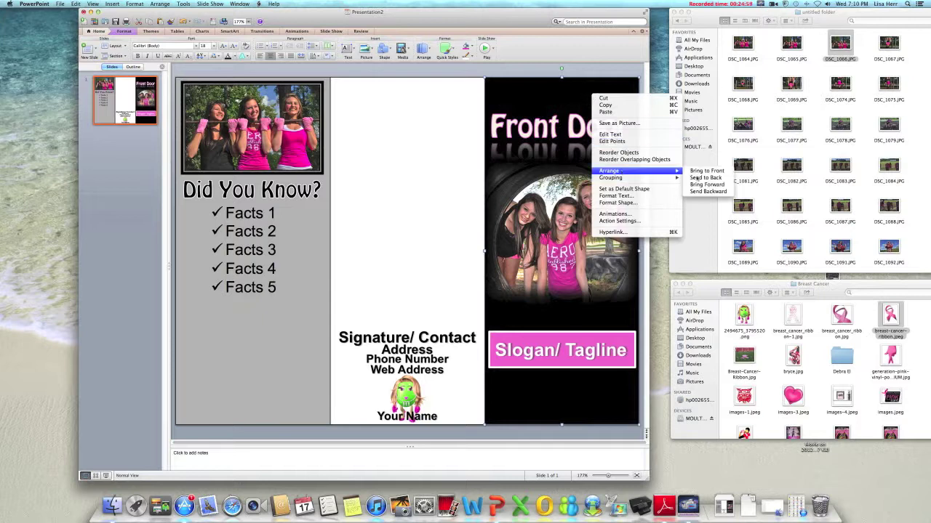
click(706, 178)
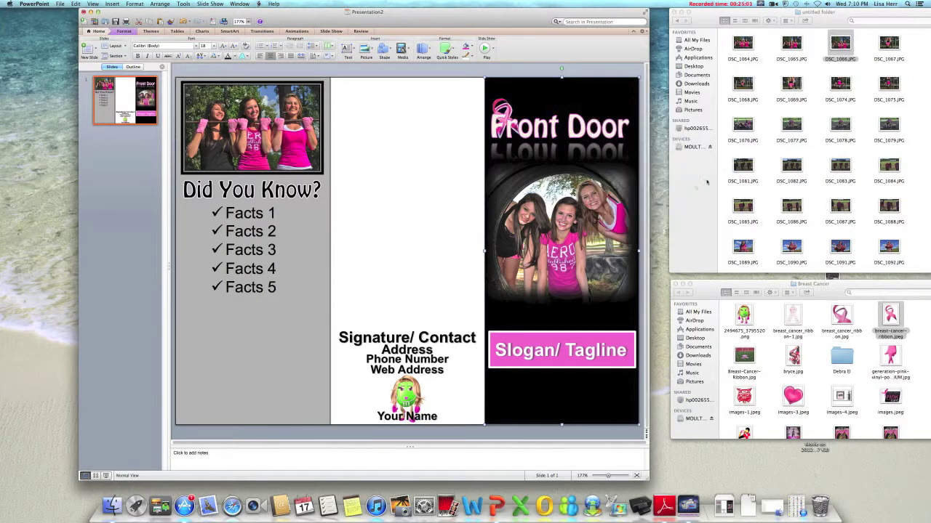
Enlarge the ribbon to about 2.15 by 1.56 inches and place it behind the start of the Front Door title
click(502, 116)
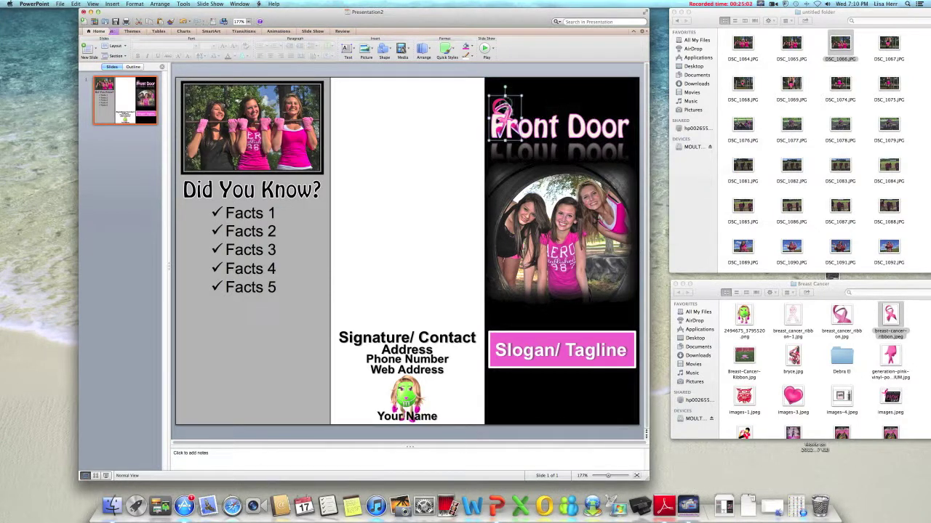
drag(522, 138, 561, 192)
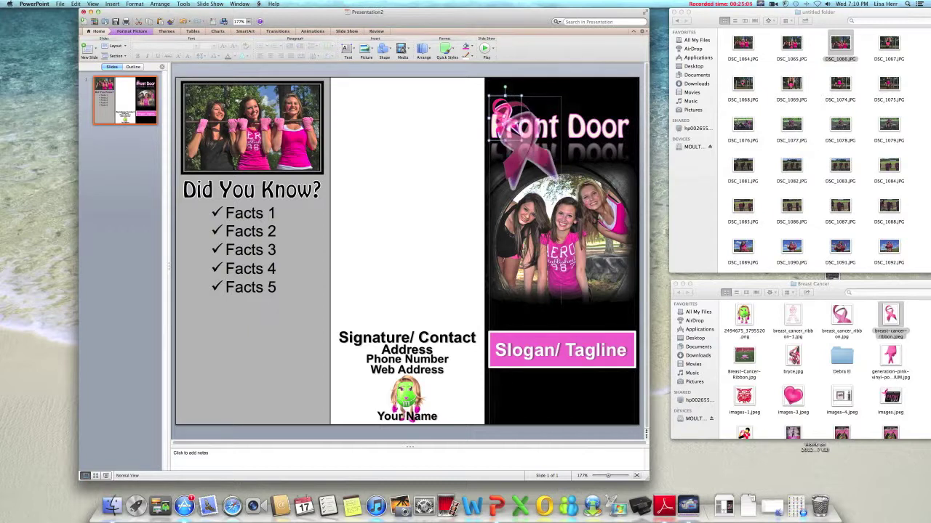
drag(527, 149, 524, 129)
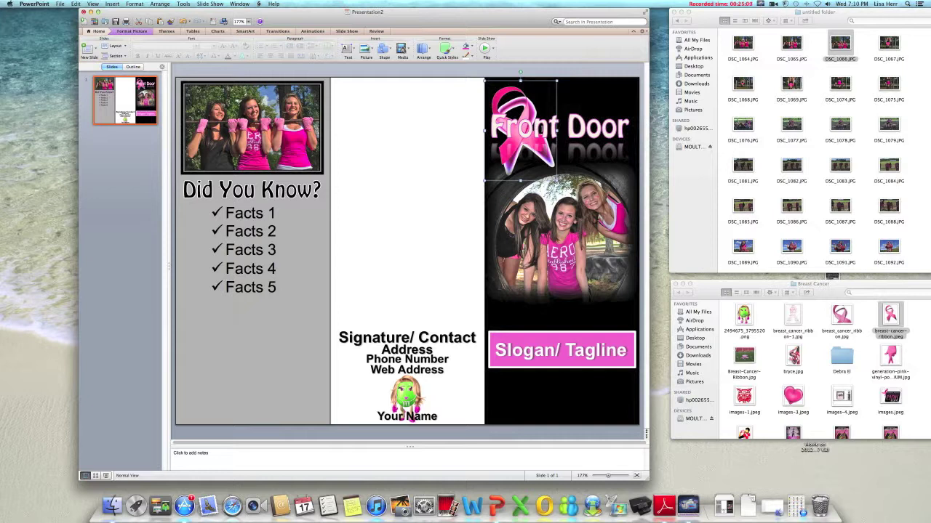
Try a recent pink as the text fill and black as the text outline on the Front Door title
click(548, 120)
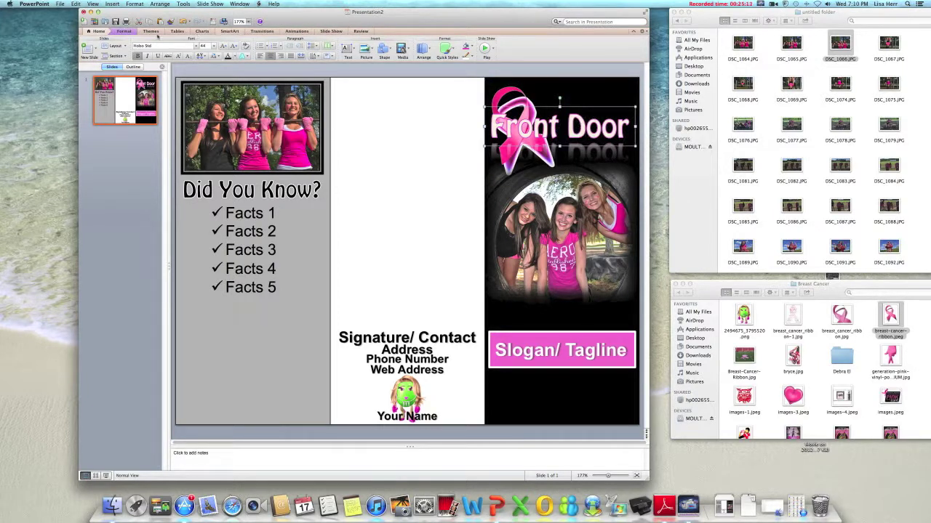
click(124, 32)
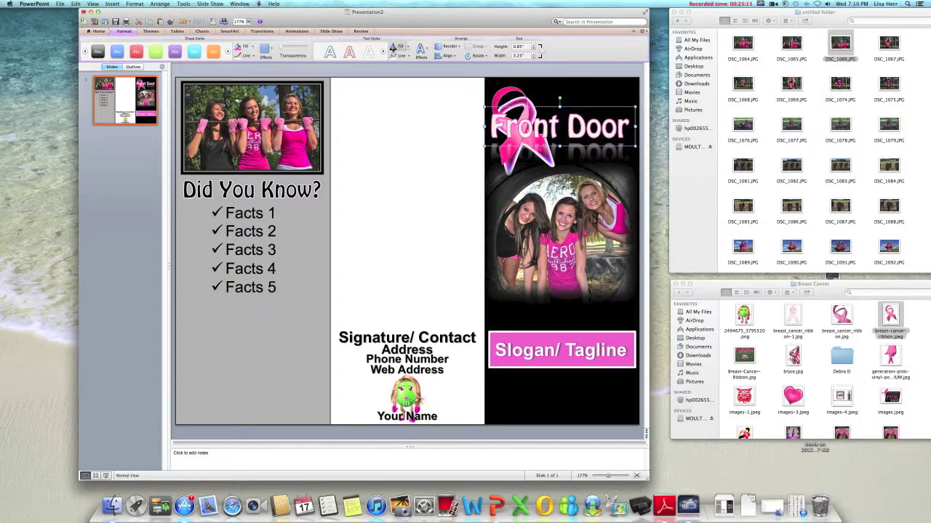
click(392, 48)
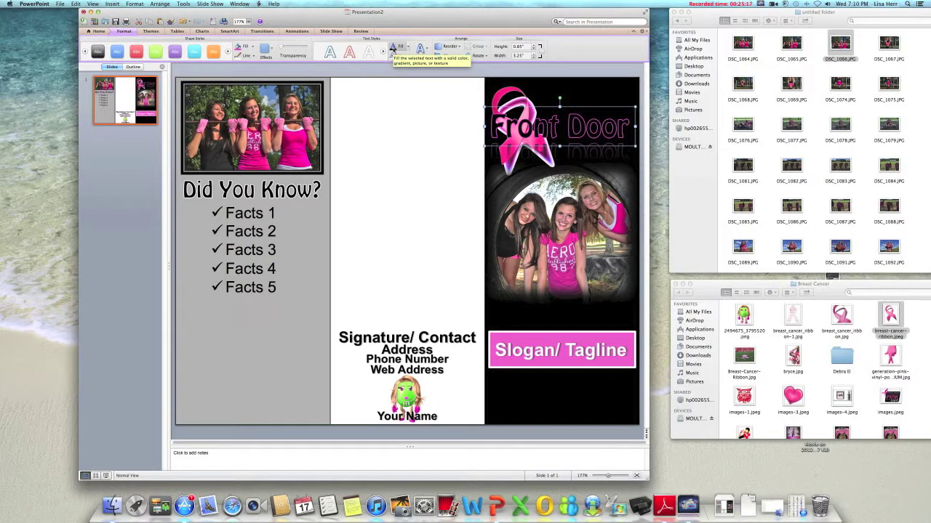
click(400, 46)
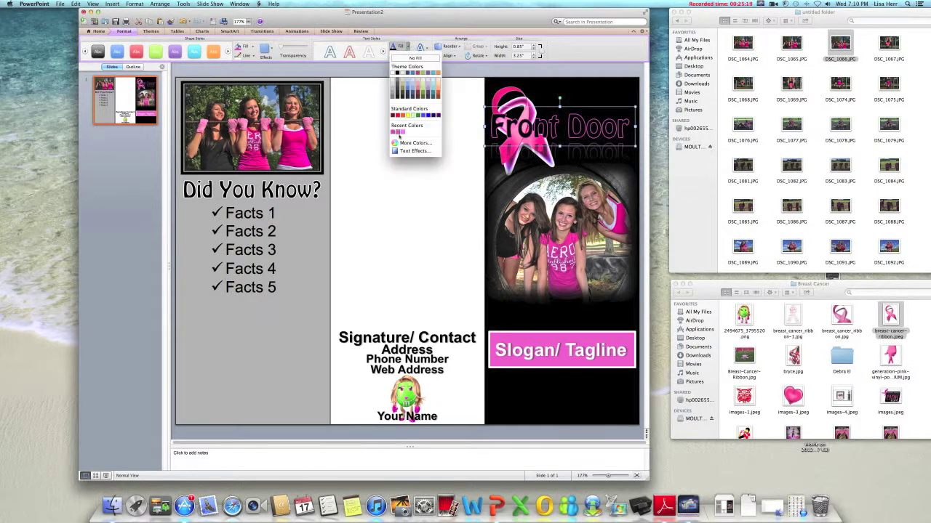
click(393, 132)
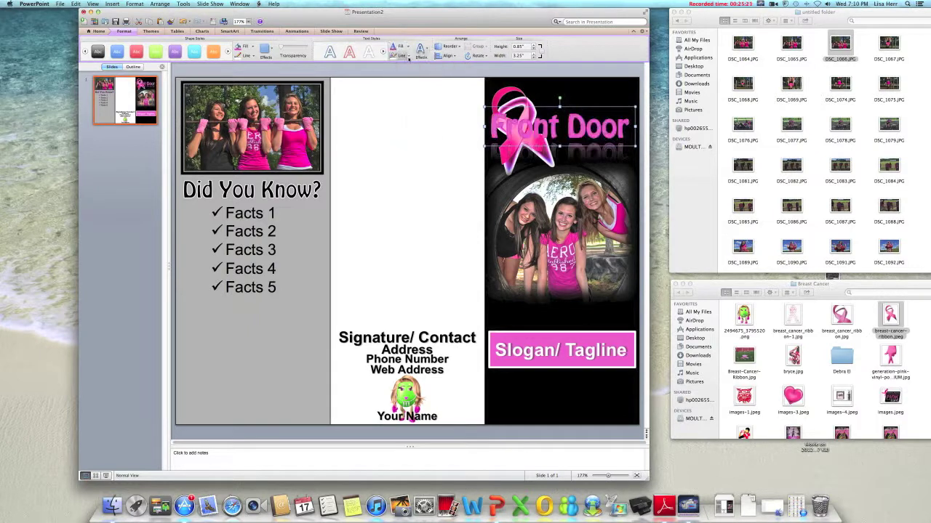
click(407, 56)
click(397, 84)
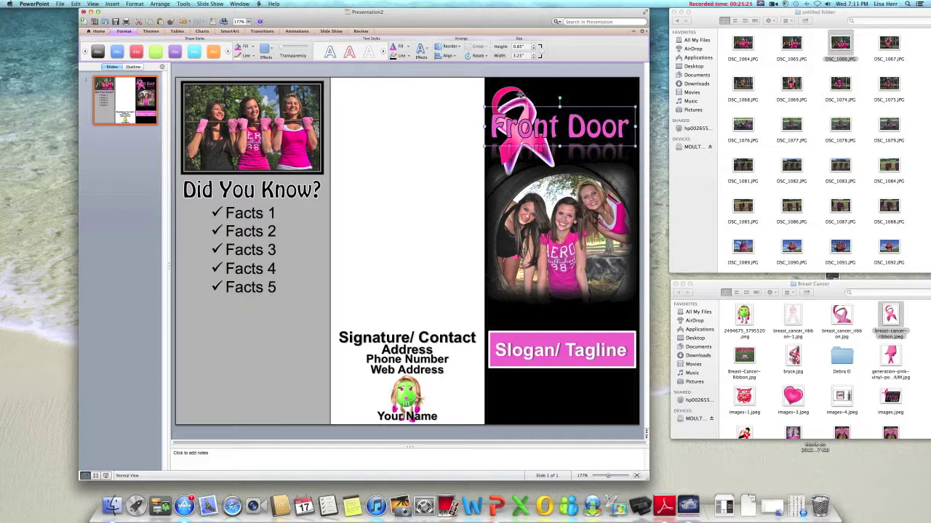
Give the Front Door title text a white fill and an outline in the first recent pink
click(407, 46)
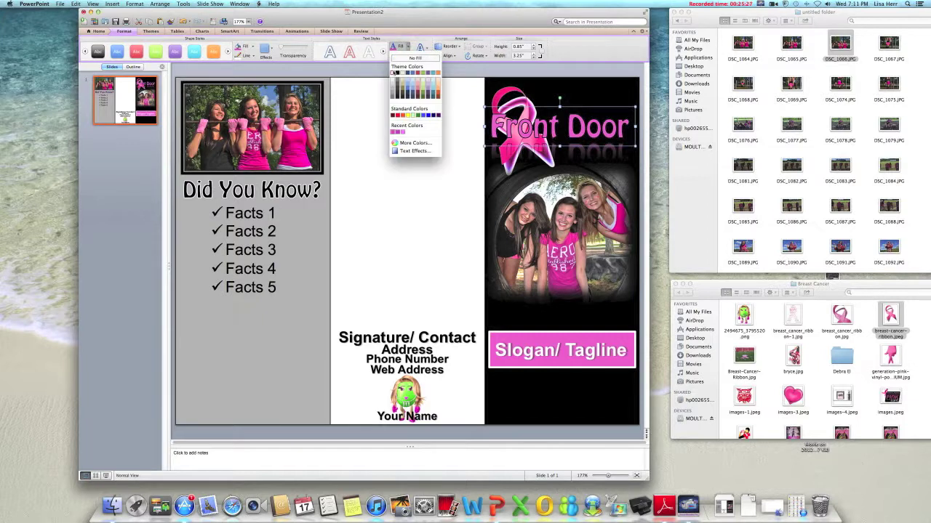
click(393, 70)
click(405, 56)
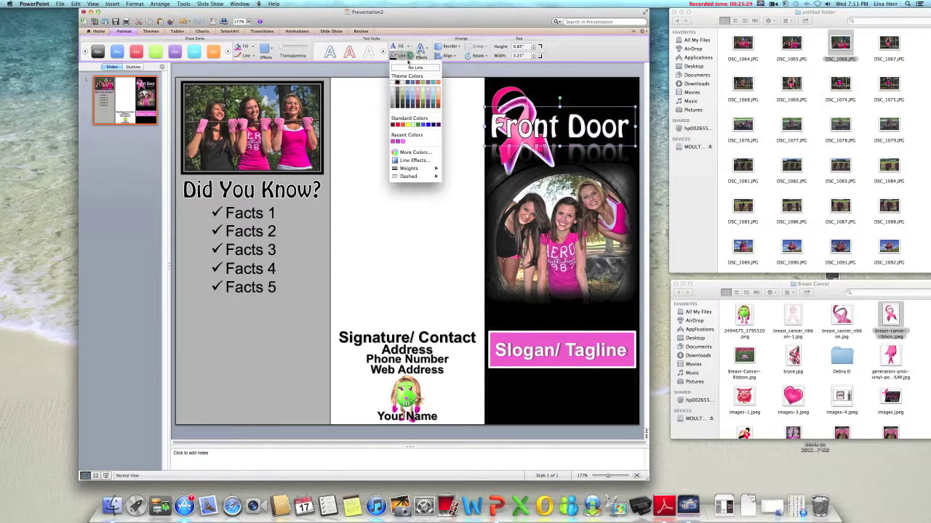
click(393, 142)
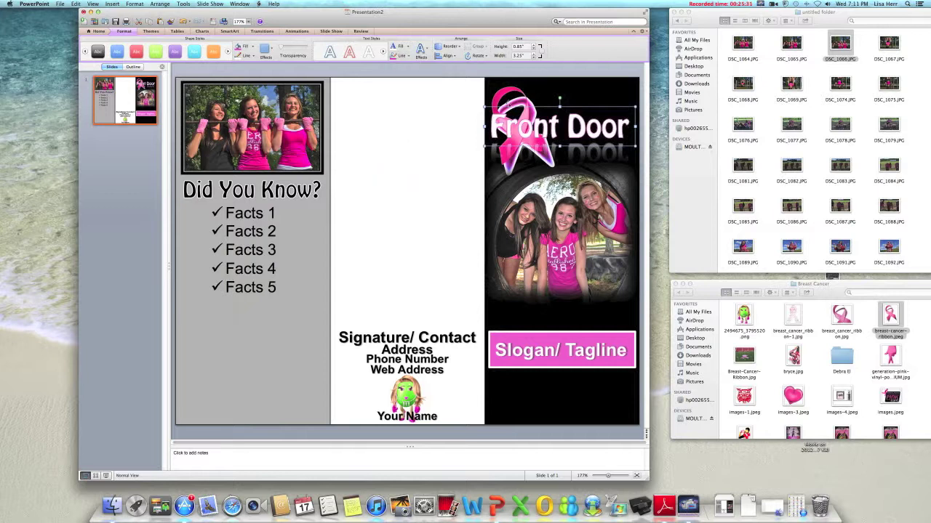
Move the ribbon onto the gray panel behind the last two facts and send the gray background rectangle to the back
click(521, 99)
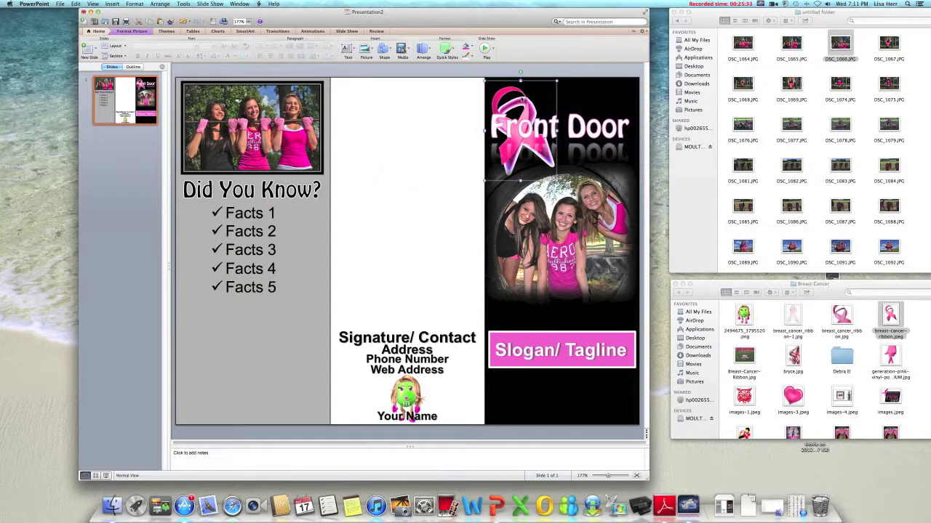
drag(522, 100, 227, 301)
click(285, 309)
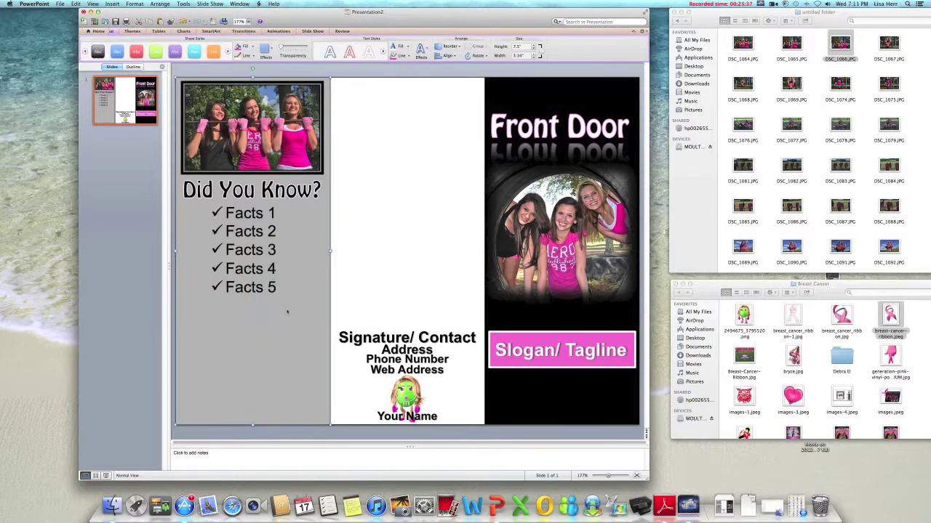
right_click(289, 311)
mouse_move(320, 386)
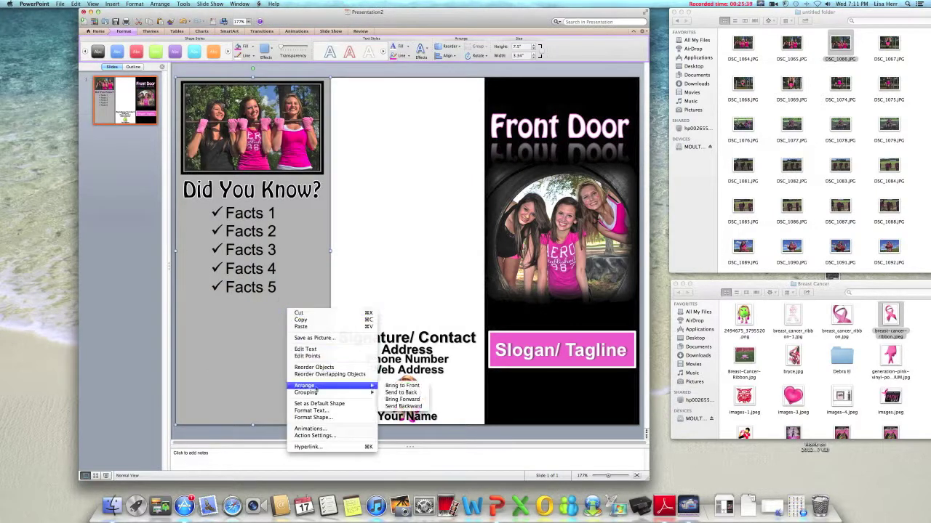
click(401, 393)
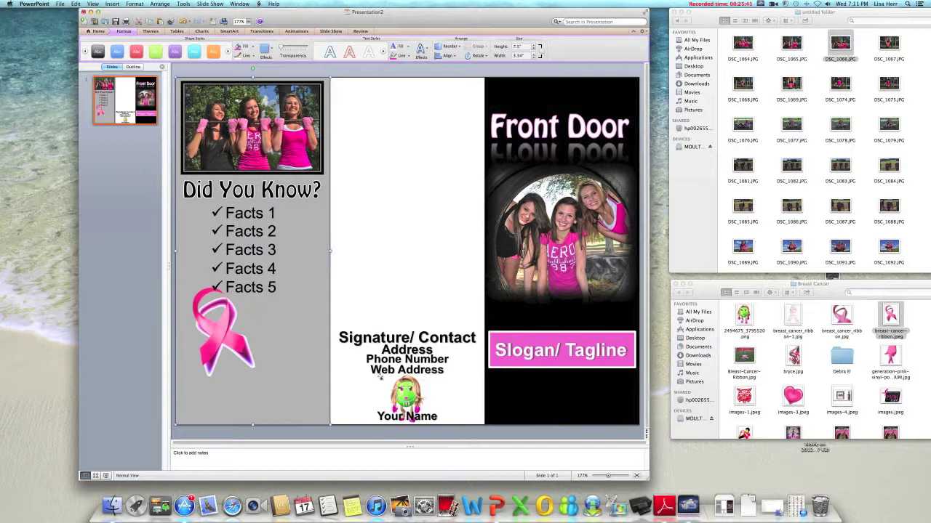
drag(224, 322, 227, 300)
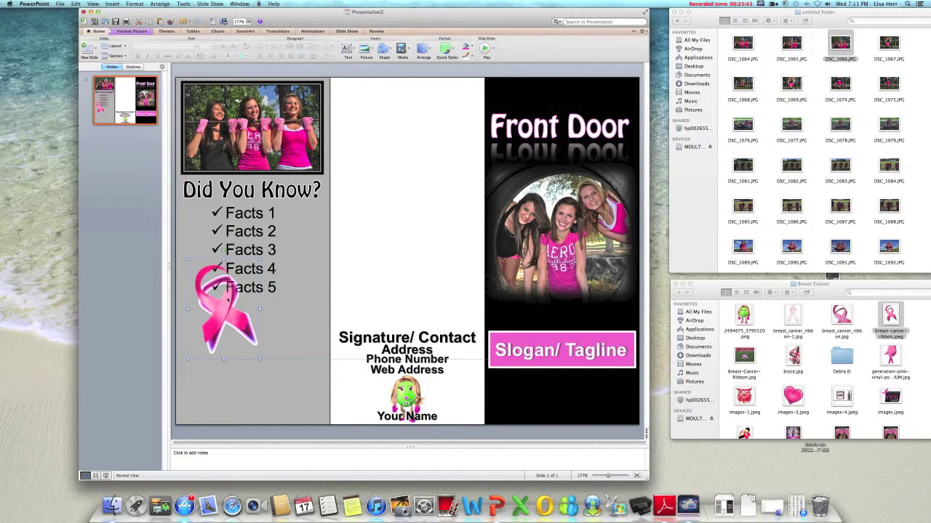
Reduce the ribbon's color saturation to the fifth preset and view the available picture corrections
click(131, 31)
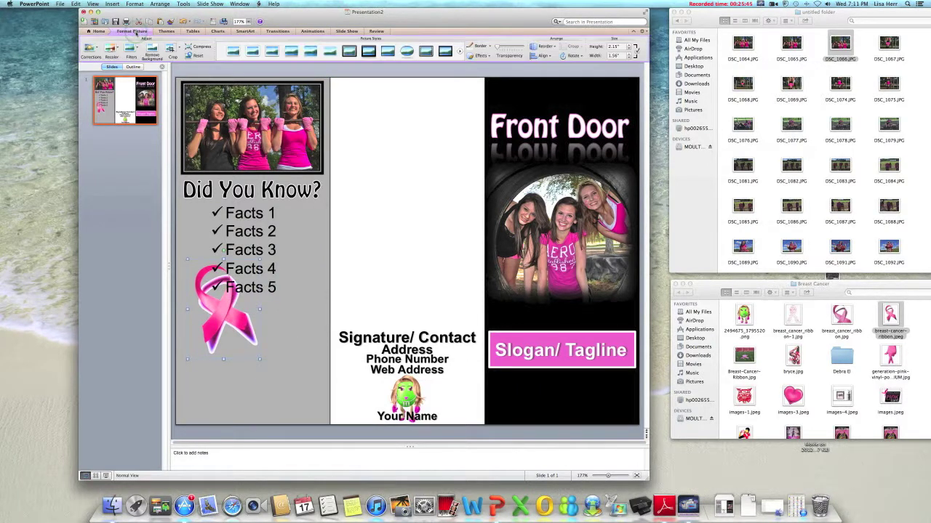
click(114, 47)
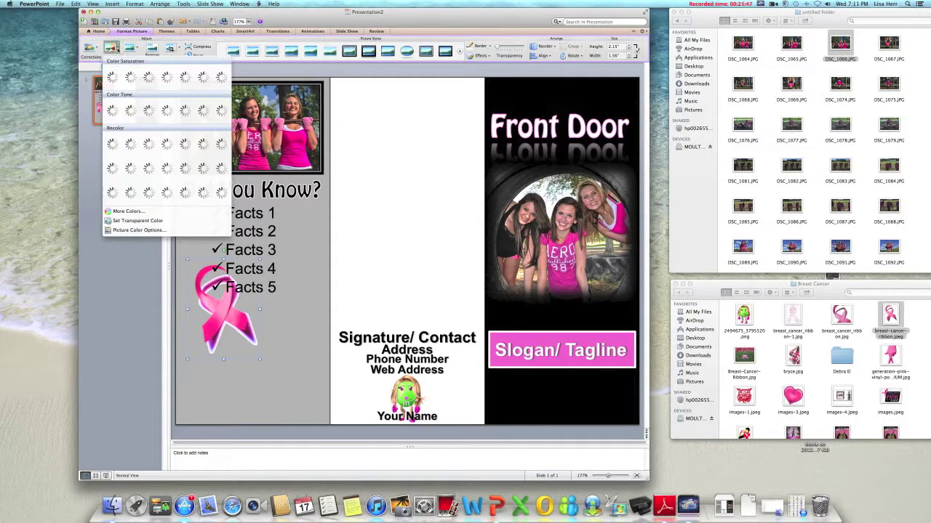
click(185, 78)
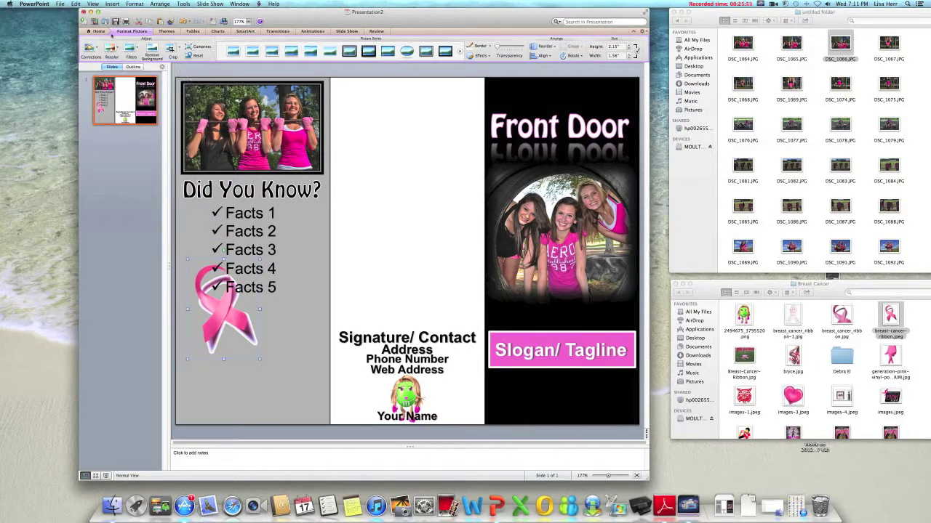
click(91, 48)
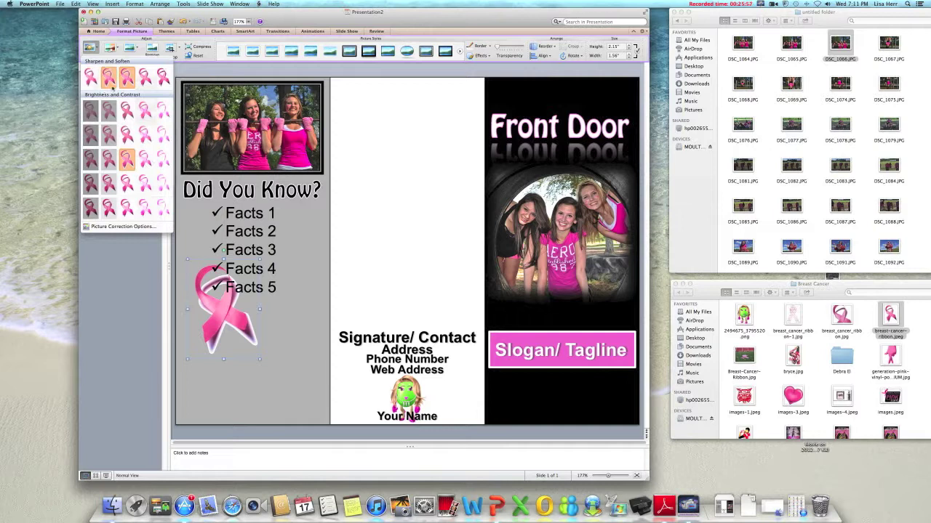
click(225, 316)
Move the ribbon below the fact list on the gray panel and shrink it to about 1.6 by 1.16 inches
drag(223, 314, 229, 332)
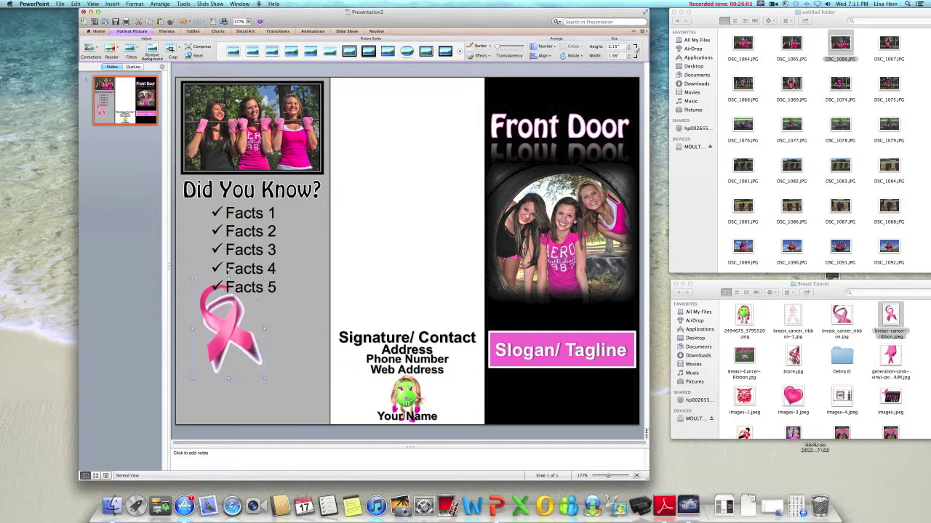
drag(264, 279, 246, 304)
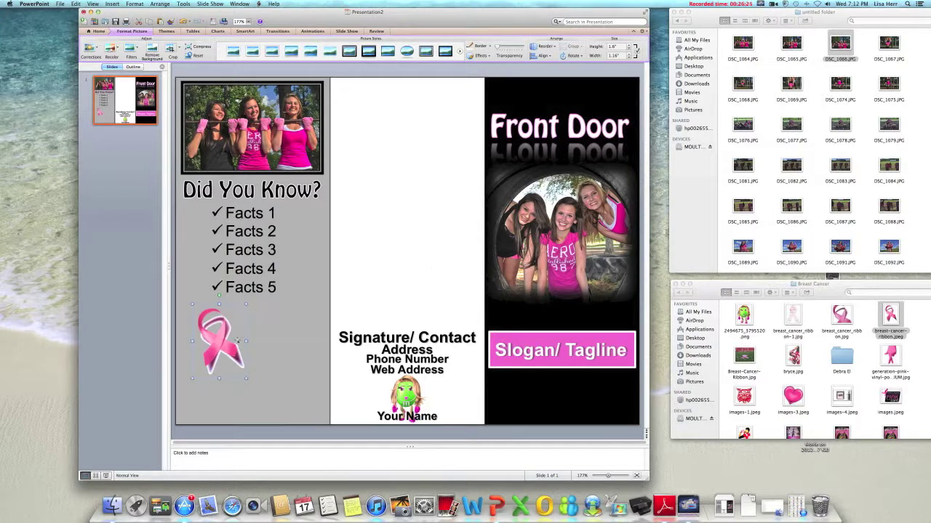
click(281, 435)
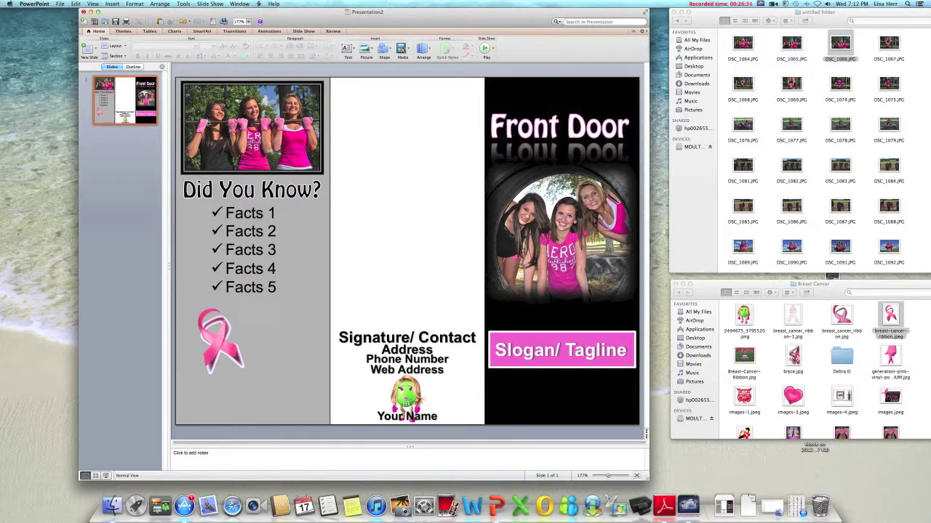
Save the presentation in Documents as a .pptx named with the author's initial and surname followed by "_bcbrochure"
click(61, 4)
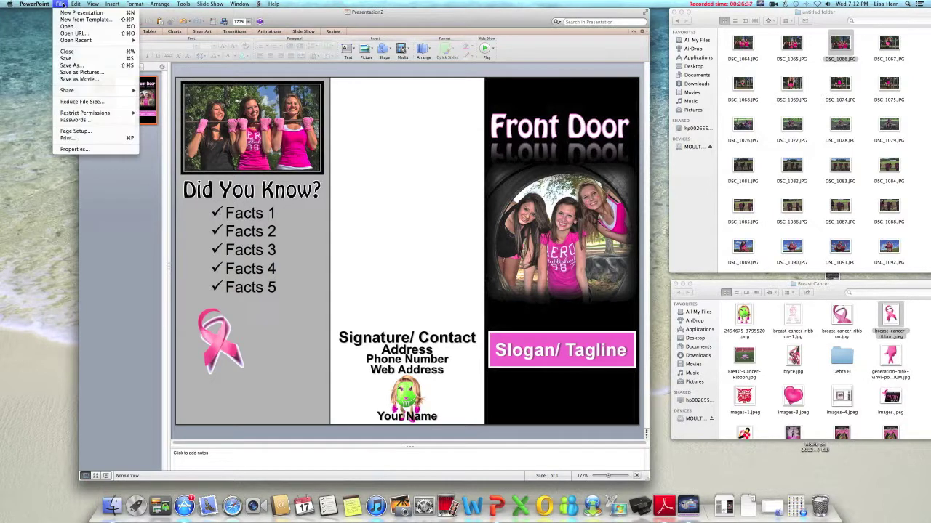
click(72, 65)
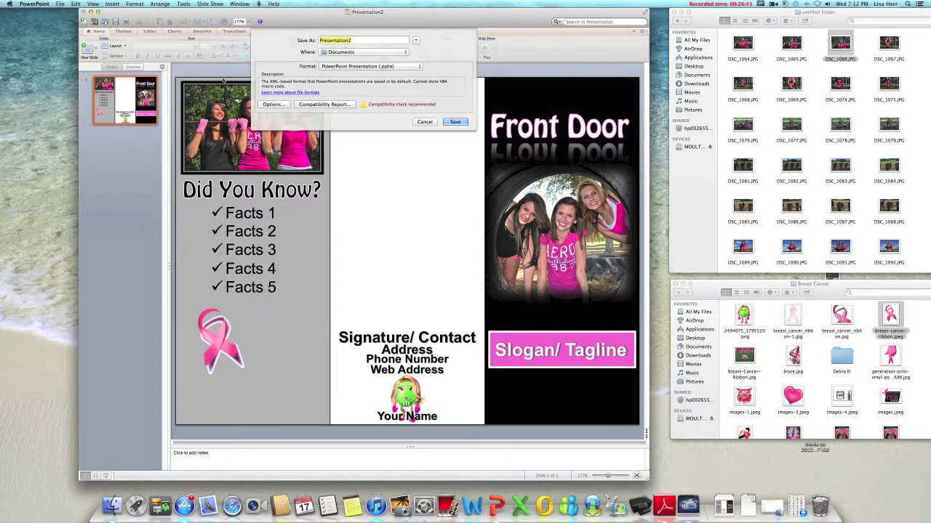
key(BackSpace)
text(lherr_bcbrochure)
click(454, 122)
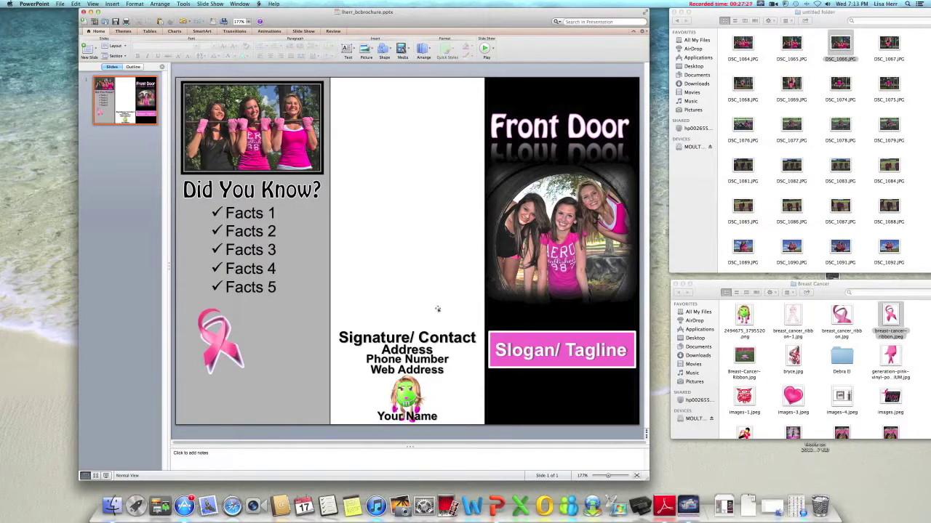
Delete the ribbon from the gray panel and insert breast_cancer_ribbon-1.jpg on the white middle panel, about 3.24 by 2.56 inches
click(218, 343)
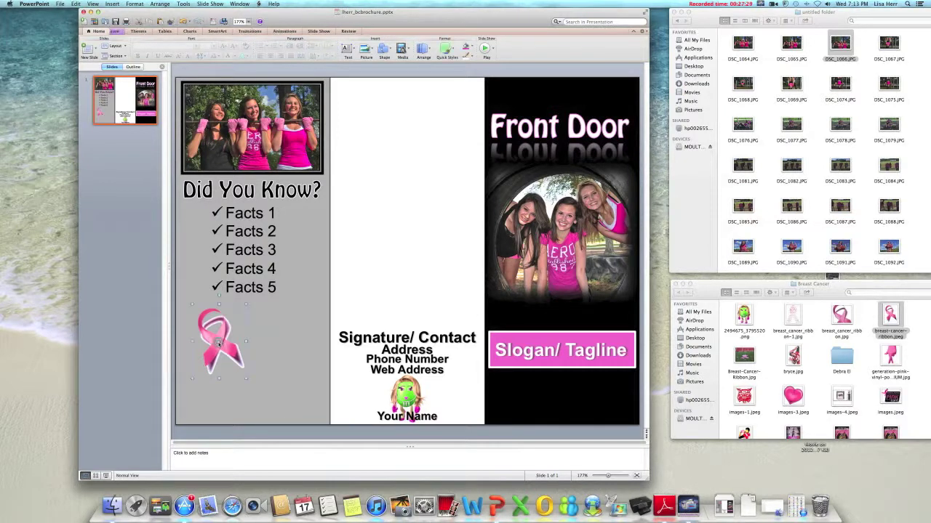
key(Delete)
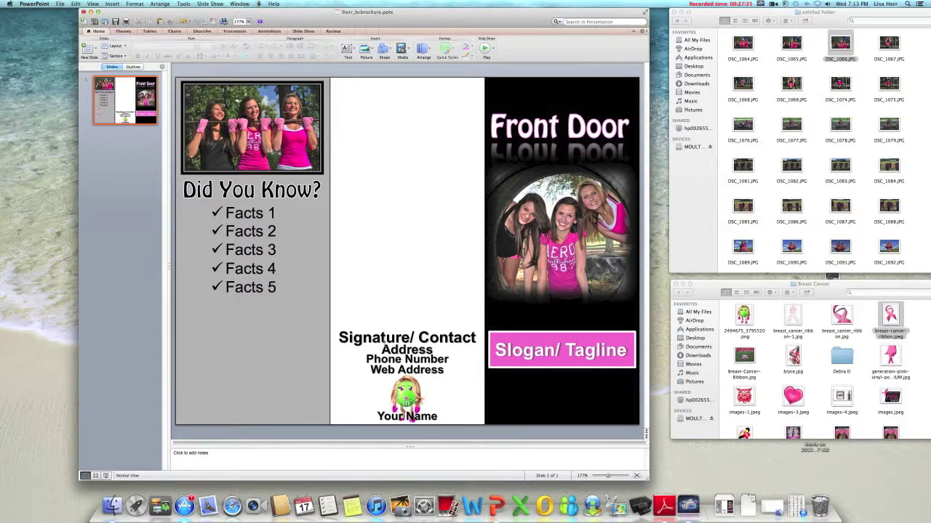
drag(792, 316, 418, 184)
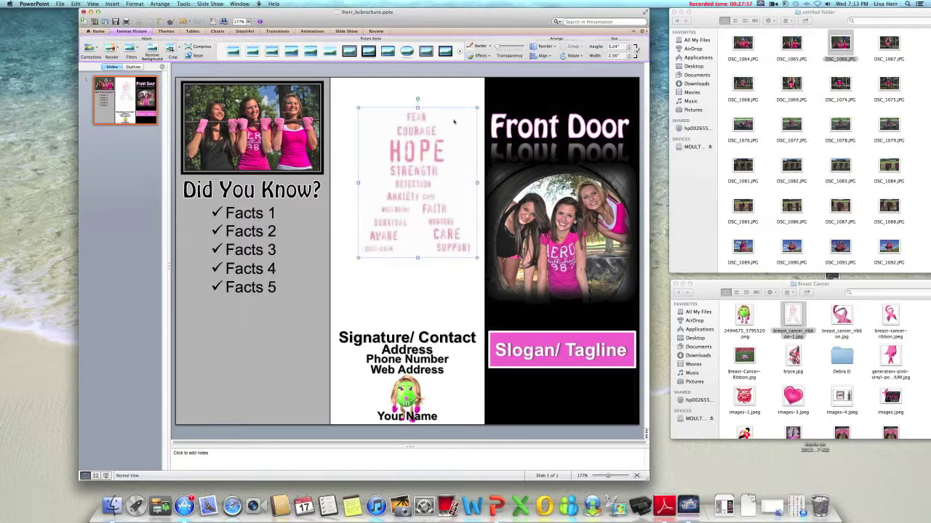
Delete the word-ribbon picture from the white middle panel and close the presentation, saving the changes
key(Delete)
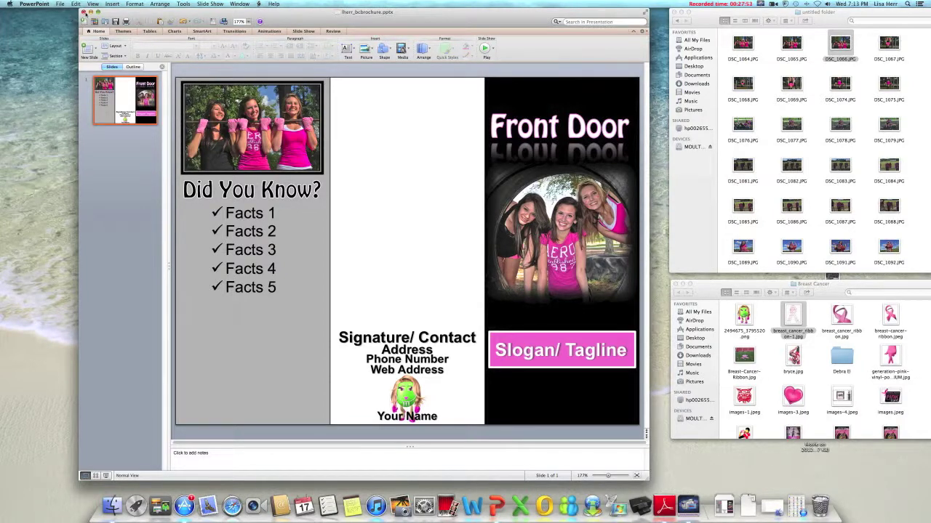
click(83, 13)
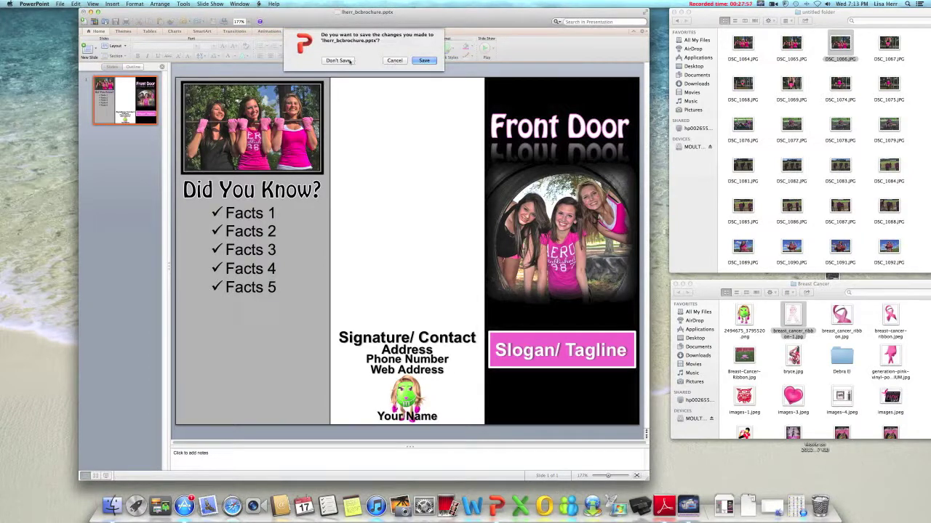
click(424, 61)
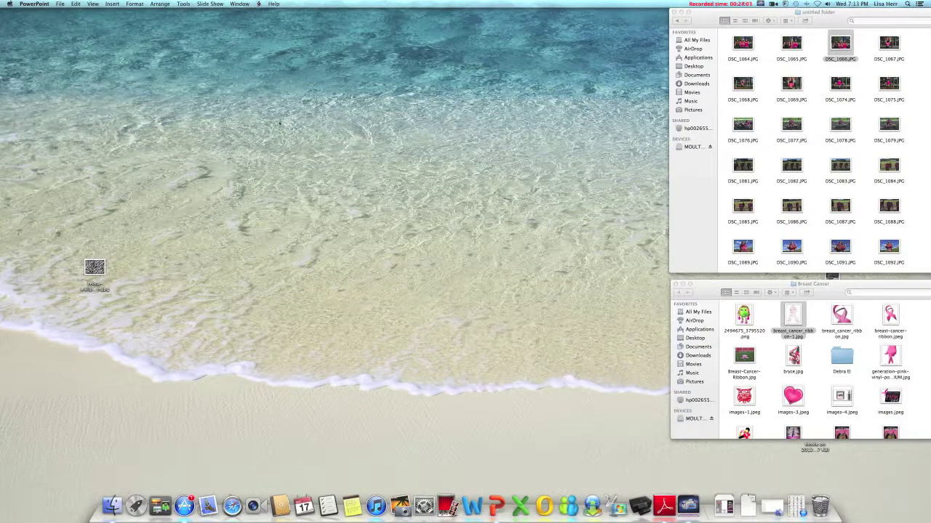
Quit PowerPoint
click(36, 4)
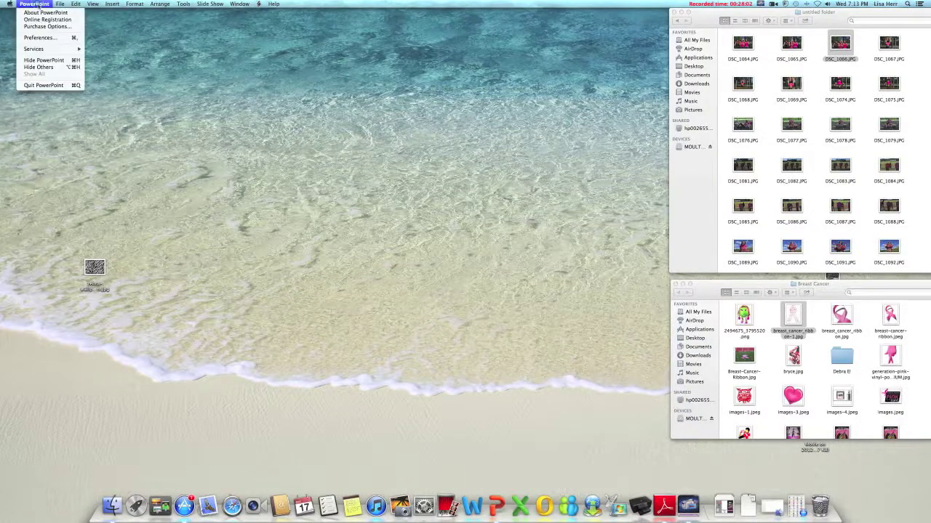
click(46, 85)
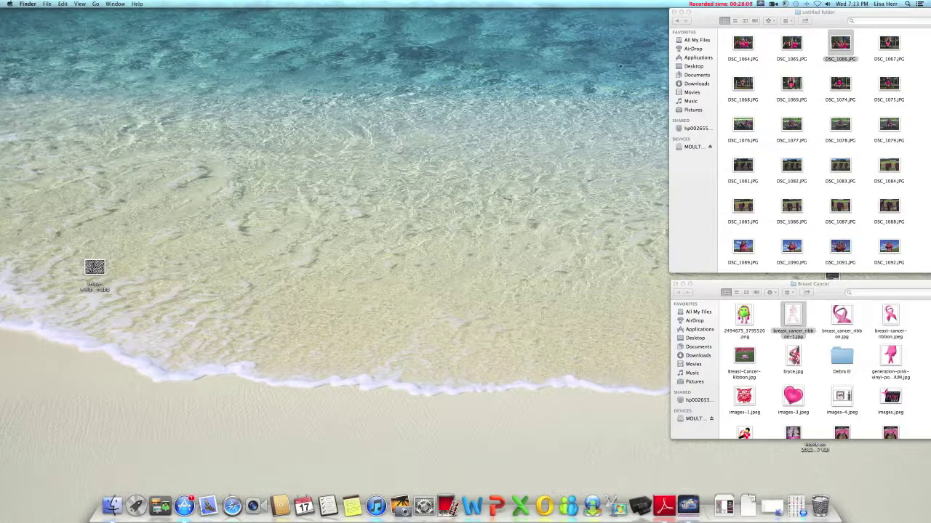
drag(828, 20, 488, 20)
click(760, 4)
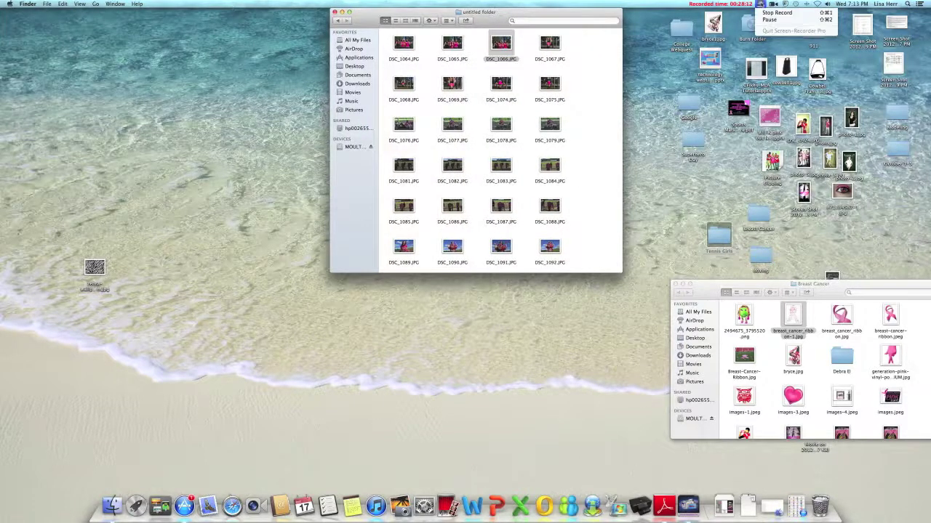